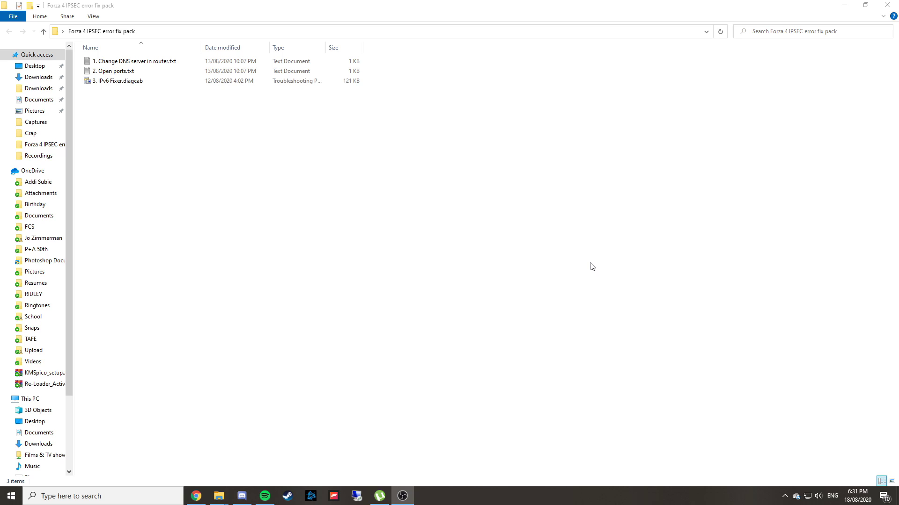
Open Control Panel, search 'network', and reach the Ethernet adapter's actions in Network Connections.
{"action": "left_click", "coordinate": [11, 496]}
{"action": "type", "text": "c"}
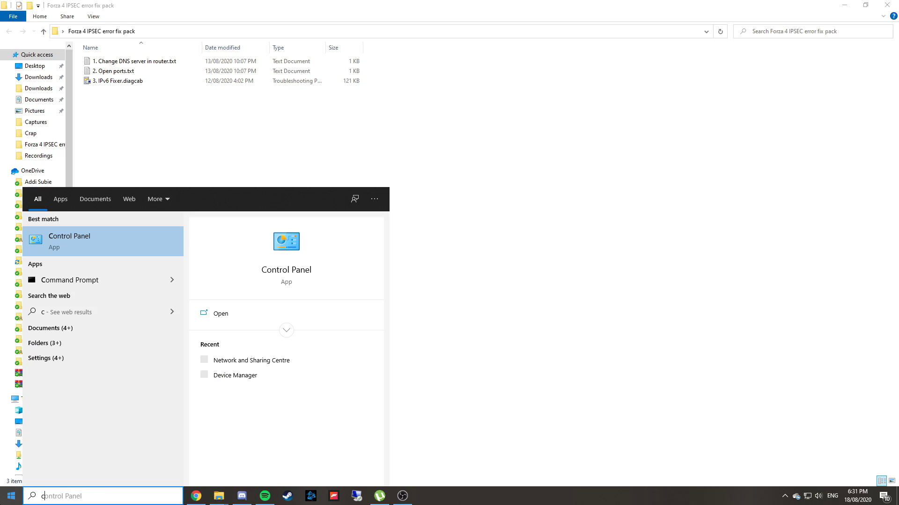
{"action": "type", "text": "ontrol"}
{"action": "key", "text": "Return"}
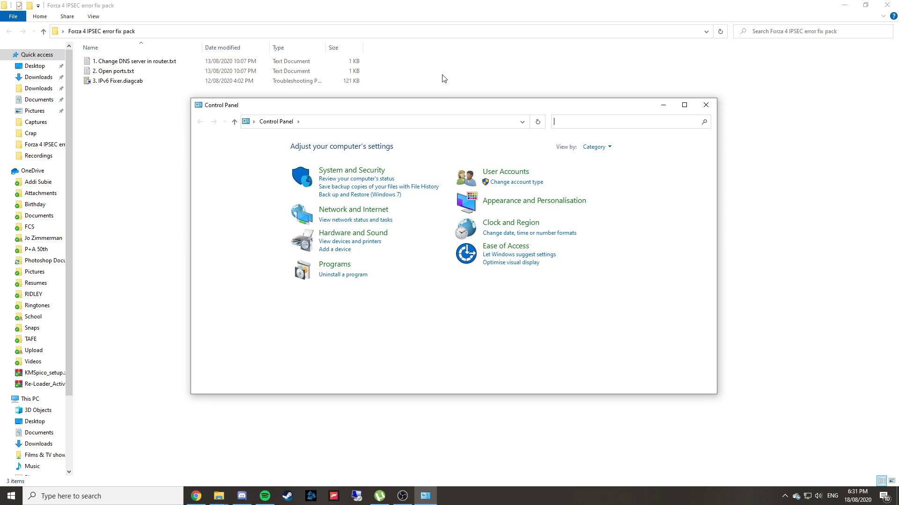
{"action": "type", "text": "netw"}
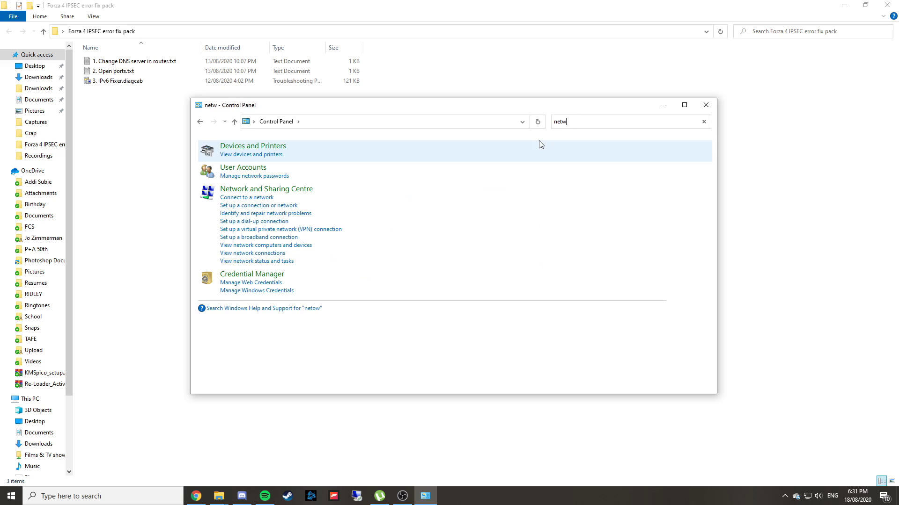
{"action": "type", "text": "ork"}
{"action": "left_click", "coordinate": [262, 147]}
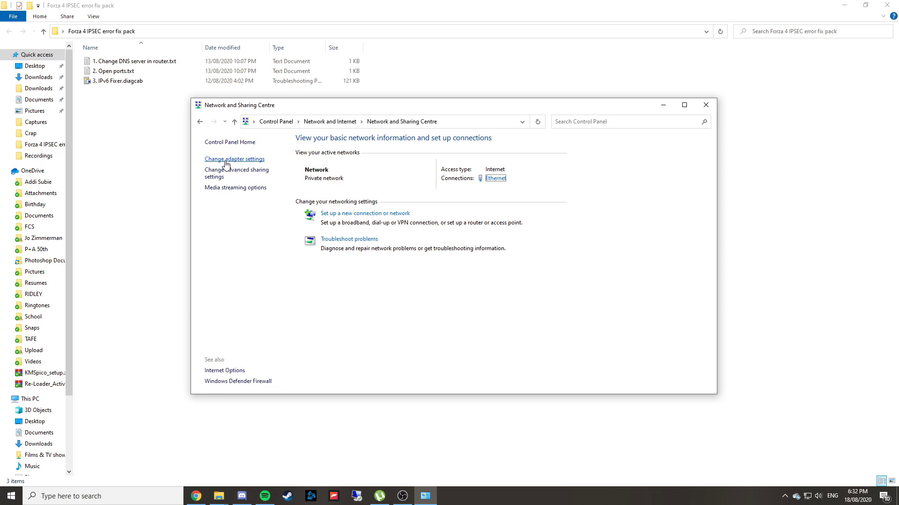
{"action": "left_click", "coordinate": [226, 161]}
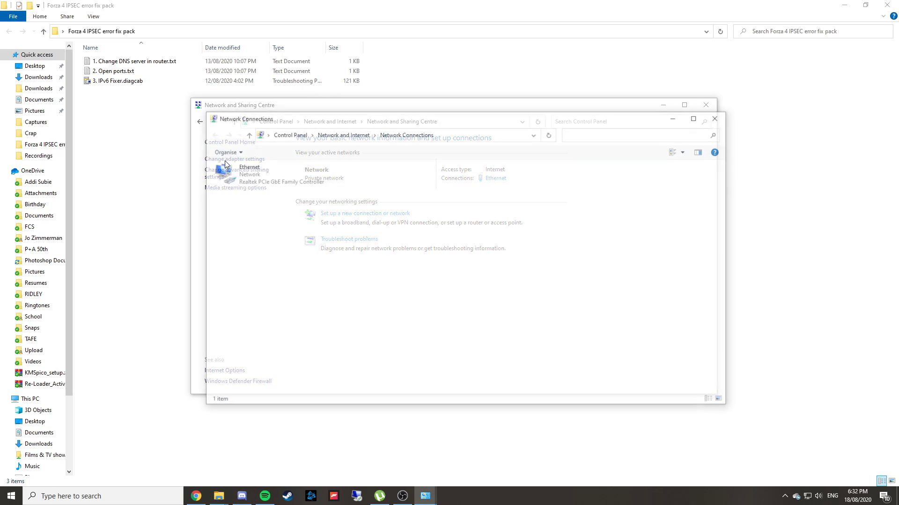
{"action": "left_click", "coordinate": [247, 183]}
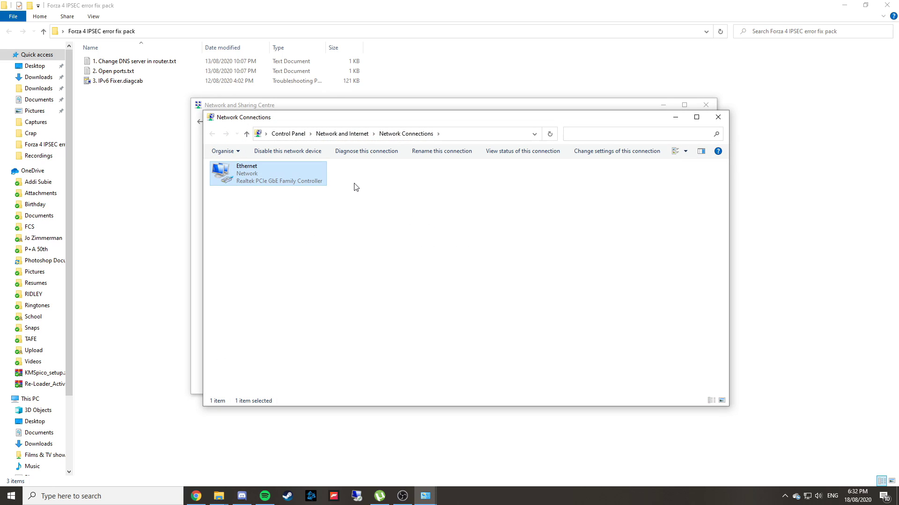
{"action": "right_click", "coordinate": [267, 168]}
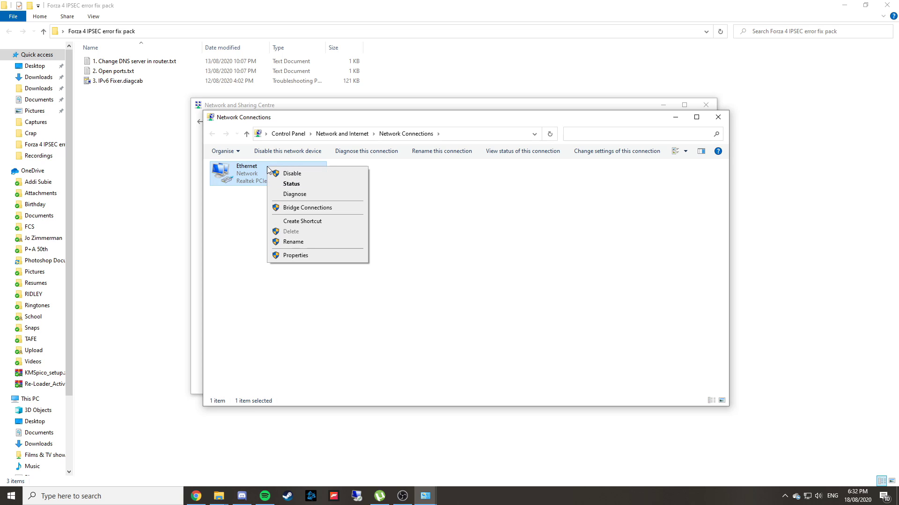
Open the Ethernet connection's Internet Protocol Version 4 (TCP/IPv4) properties.
{"action": "left_click", "coordinate": [296, 256]}
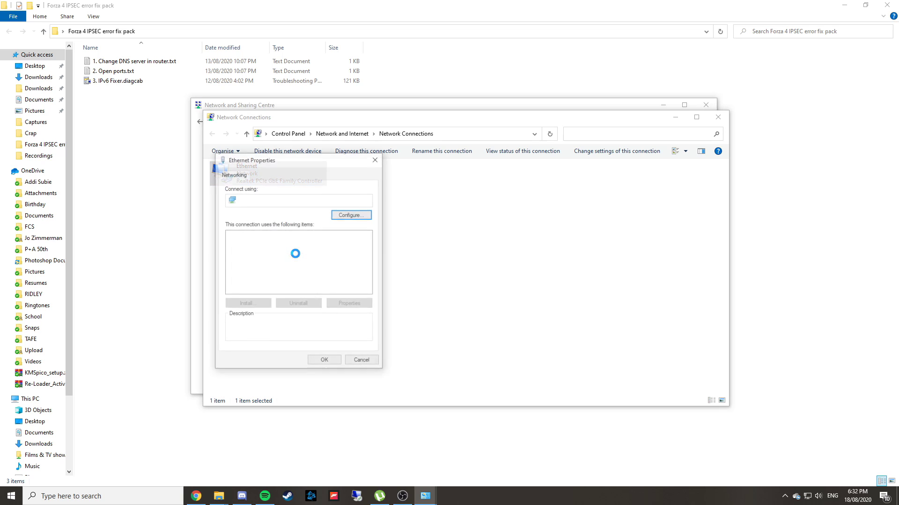
{"action": "left_click_drag", "start_coordinate": [284, 154], "coordinate": [464, 142]}
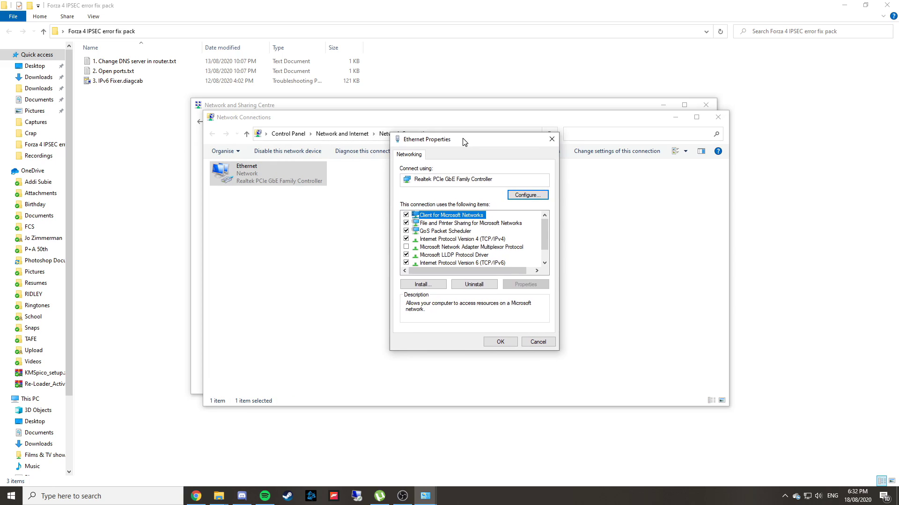
{"action": "left_click", "coordinate": [468, 240]}
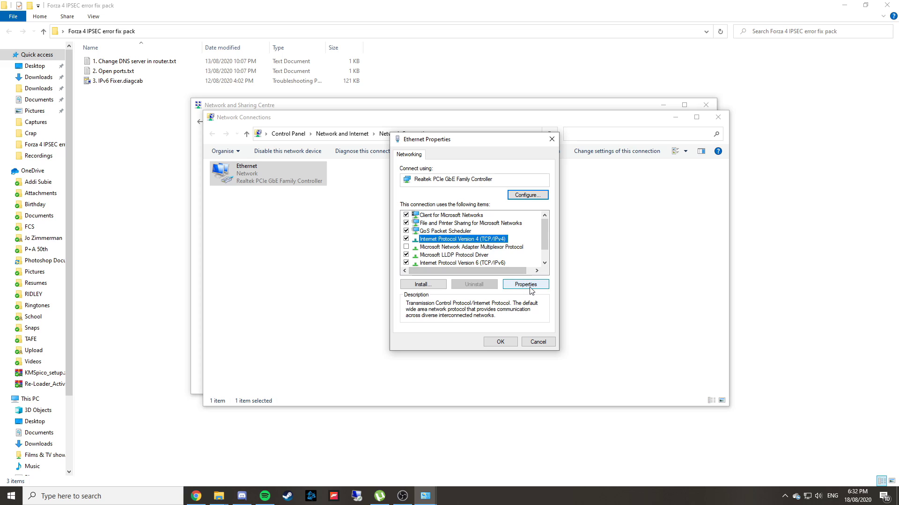
{"action": "left_click", "coordinate": [531, 288]}
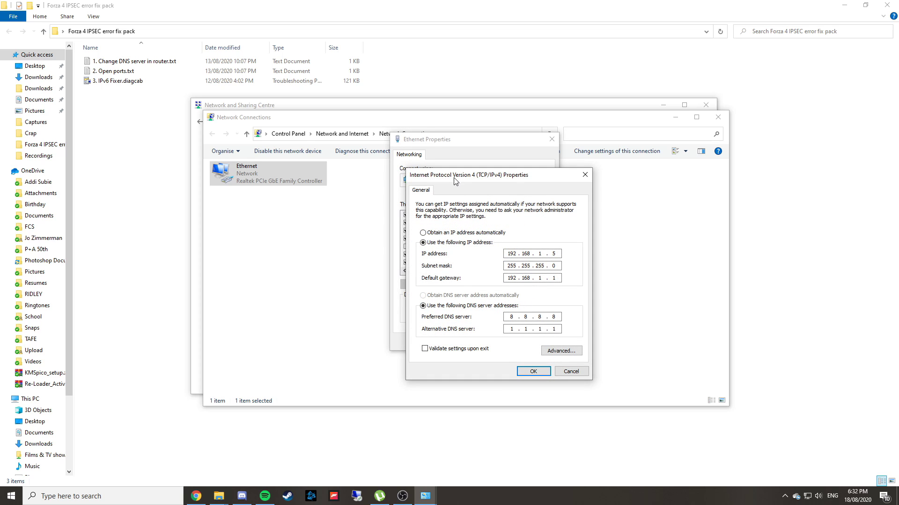
{"action": "left_click_drag", "start_coordinate": [455, 179], "coordinate": [411, 158]}
Empty the IP and DNS fields by switching to automatic and back to manual.
{"action": "left_click", "coordinate": [399, 212]}
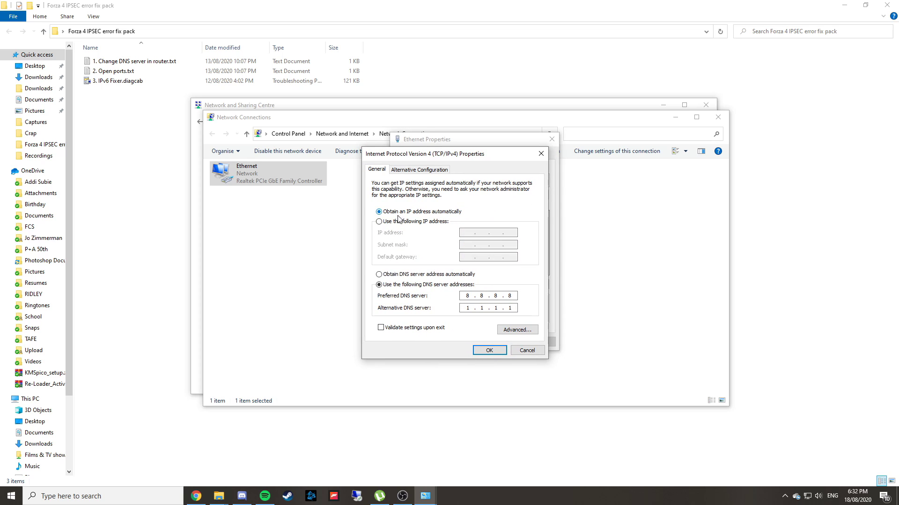
{"action": "left_click", "coordinate": [402, 275]}
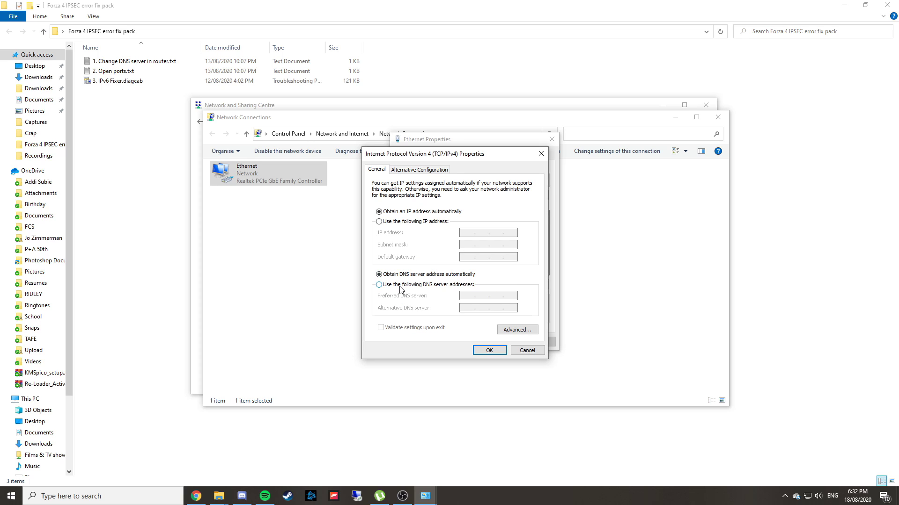
{"action": "left_click", "coordinate": [400, 286]}
{"action": "left_click", "coordinate": [404, 223]}
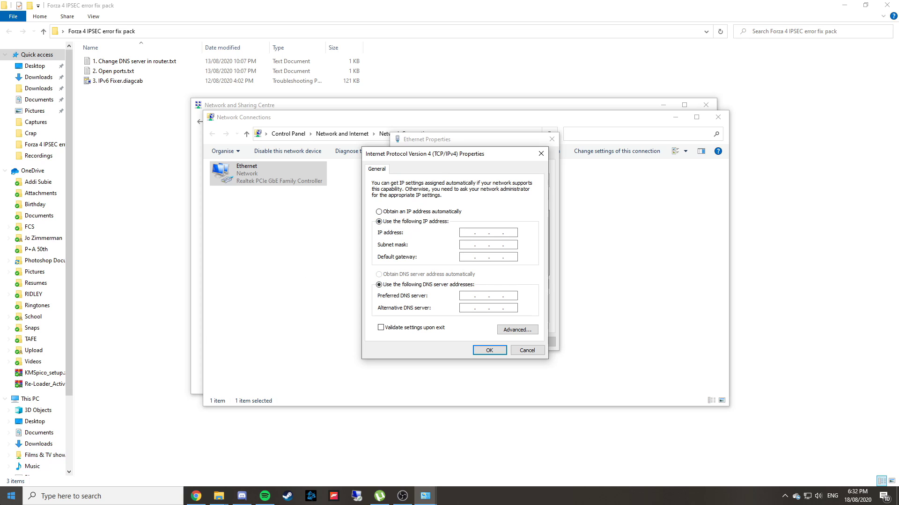
{"action": "key", "text": "super"}
{"action": "type", "text": "cmd"}
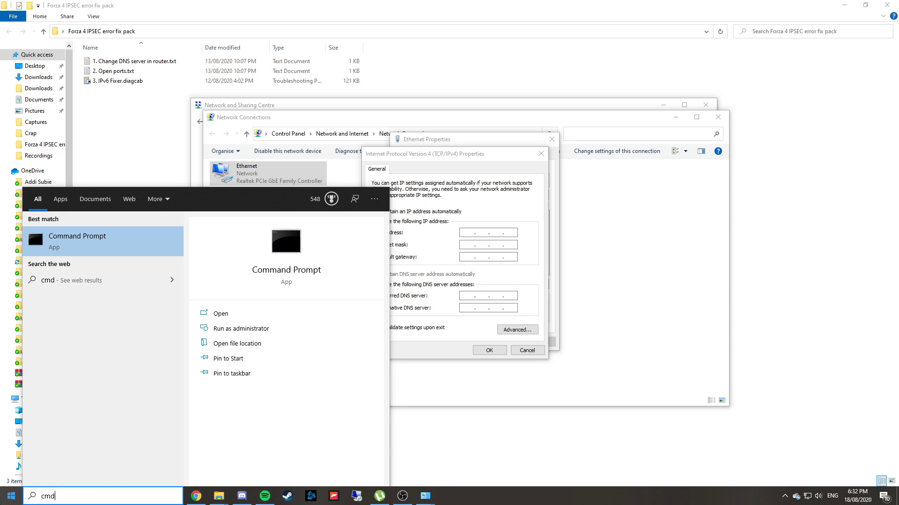
Run ipconfig in Command Prompt and copy the PC's IPv4 address 192.168.1.5.
{"action": "key", "text": "Return"}
{"action": "left_click_drag", "start_coordinate": [212, 104], "coordinate": [478, 251]}
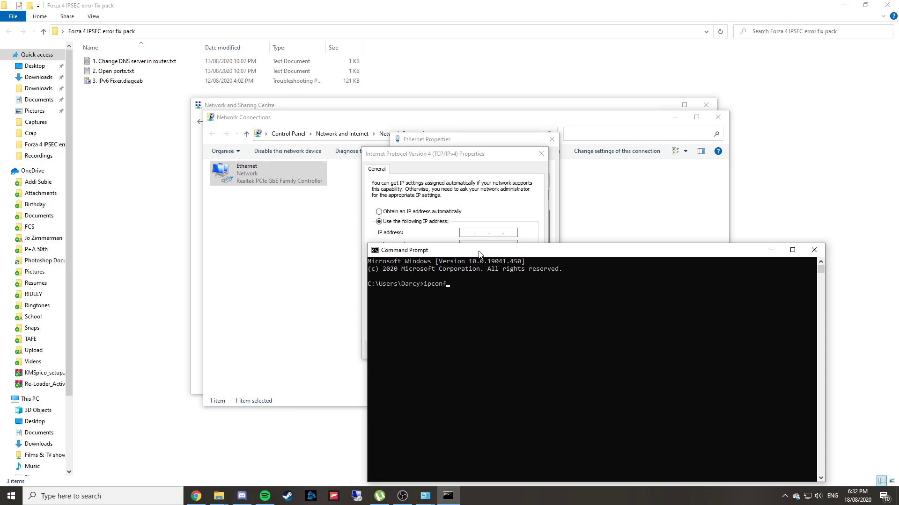
{"action": "type", "text": "ipconfig"}
{"action": "key", "text": "Return"}
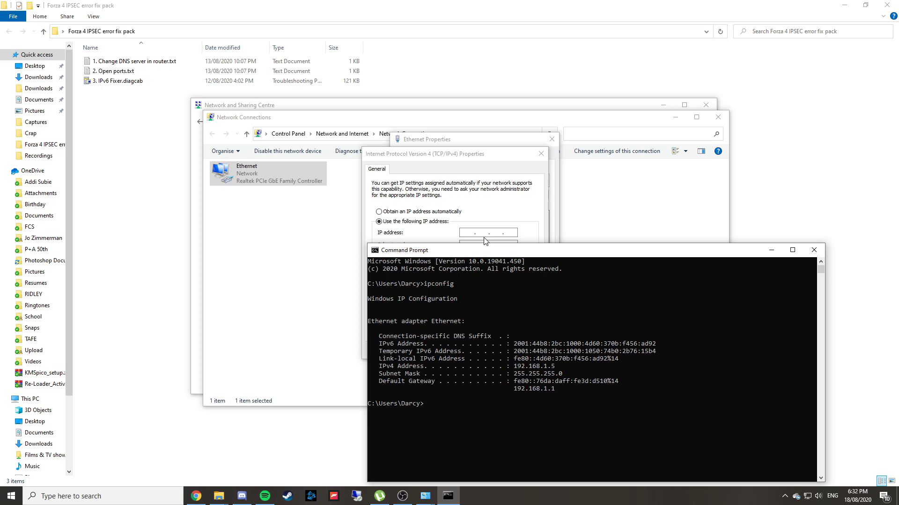
{"action": "left_click_drag", "start_coordinate": [478, 252], "coordinate": [327, 289]}
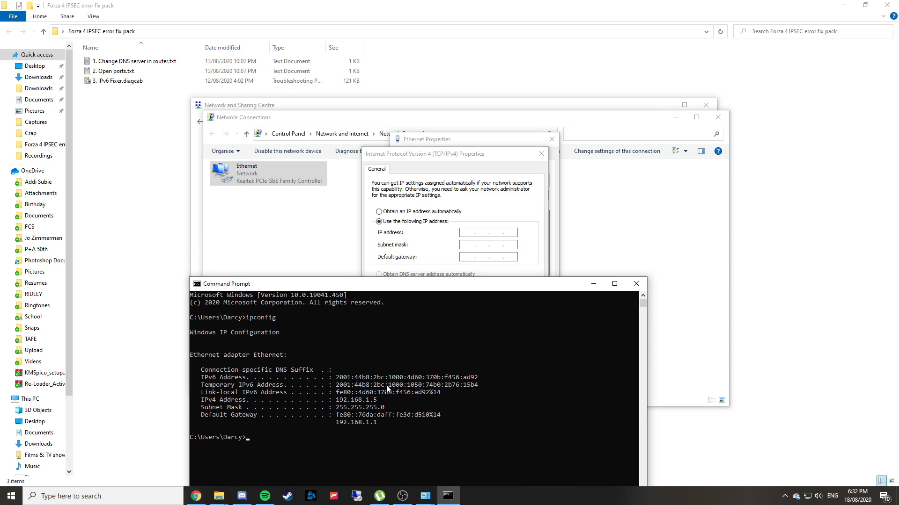
{"action": "left_click_drag", "start_coordinate": [380, 403], "coordinate": [336, 402]}
{"action": "key", "text": "ctrl+c"}
{"action": "left_click_drag", "start_coordinate": [381, 401], "coordinate": [336, 402]}
{"action": "key", "text": "ctrl+c"}
Enter IP 192.168.1.5, mask 255.255.255.0 and gateway 192.168.1.1 copied from ipconfig.
{"action": "left_click", "coordinate": [468, 229]}
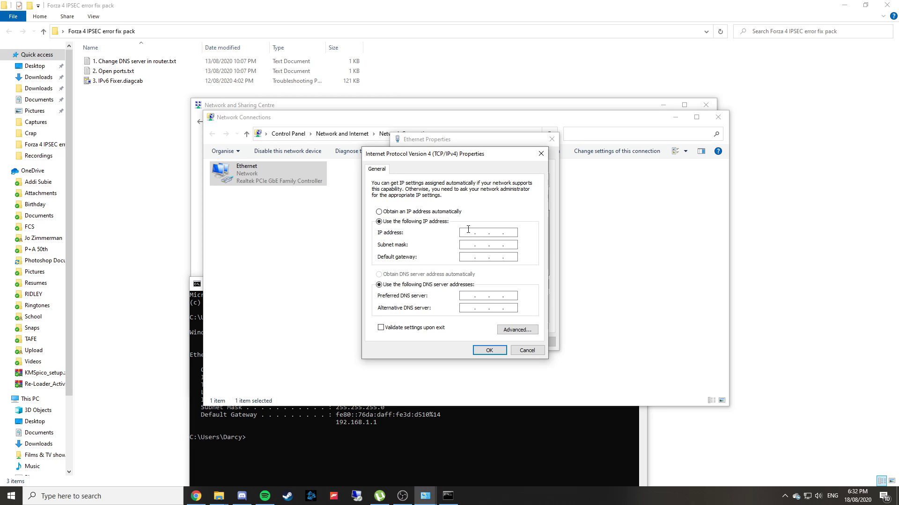
{"action": "key", "text": "ctrl+v"}
{"action": "left_click", "coordinate": [482, 244]}
{"action": "key", "text": "Tab"}
{"action": "left_click", "coordinate": [429, 432]}
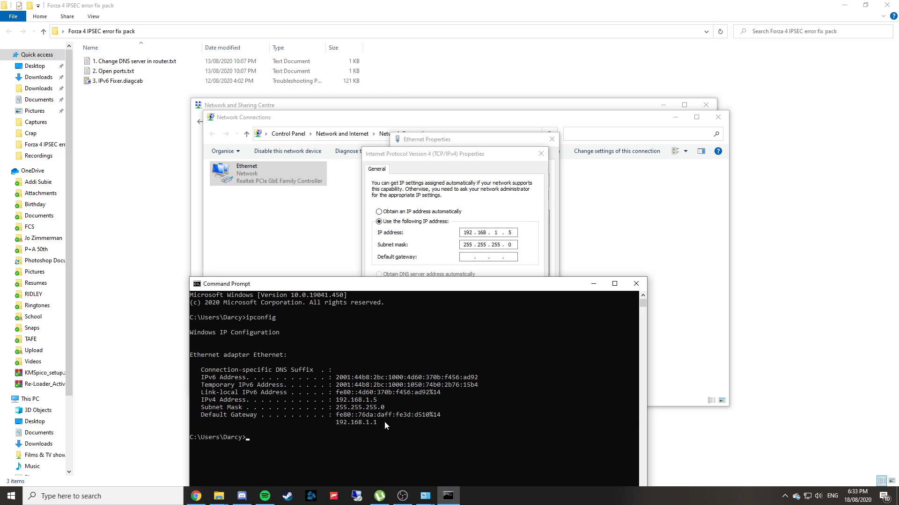
{"action": "left_click_drag", "start_coordinate": [384, 422], "coordinate": [341, 422]}
{"action": "key", "text": "ctrl+c"}
{"action": "left_click", "coordinate": [464, 258]}
{"action": "key", "text": "ctrl+v"}
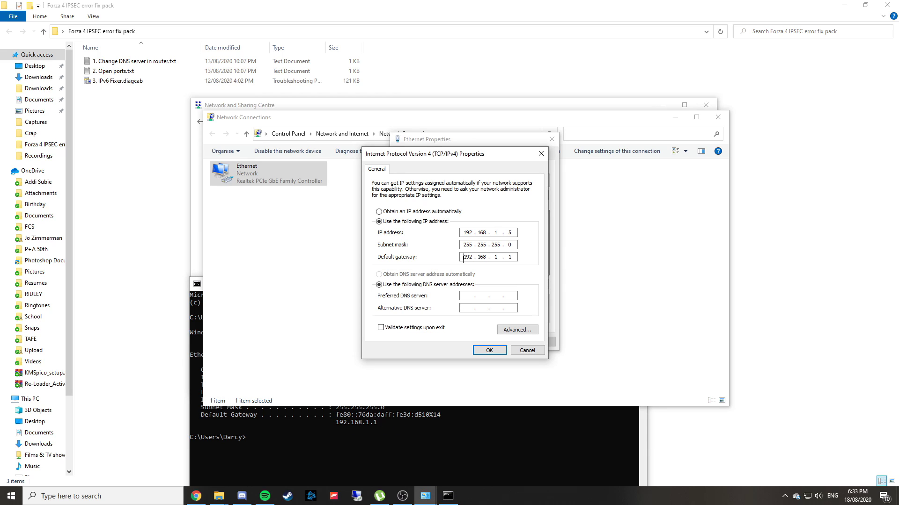
Set DNS servers 8.8.8.8 and 1.1.1.1, save, and close the network windows.
{"action": "left_click", "coordinate": [465, 296]}
{"action": "type", "text": "8."}
{"action": "left_click", "coordinate": [470, 308]}
{"action": "left_click", "coordinate": [485, 351]}
{"action": "left_click", "coordinate": [500, 342]}
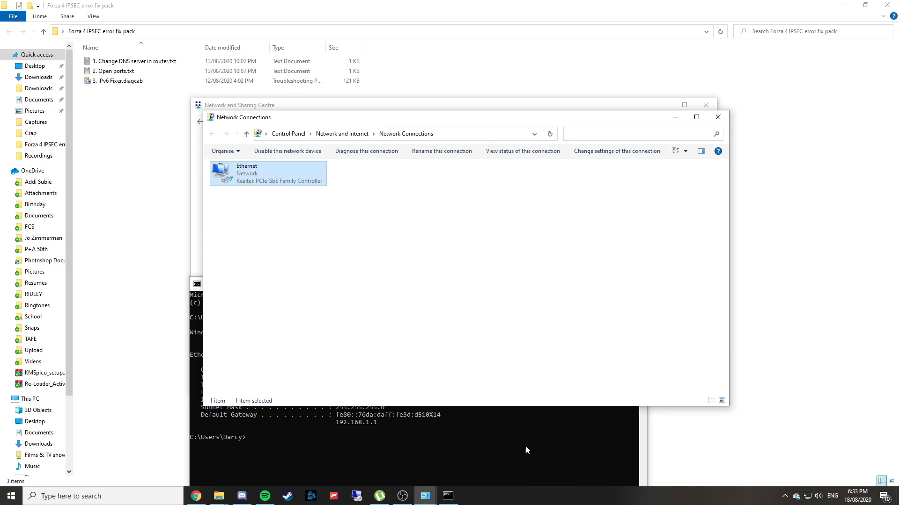
{"action": "left_click", "coordinate": [717, 117]}
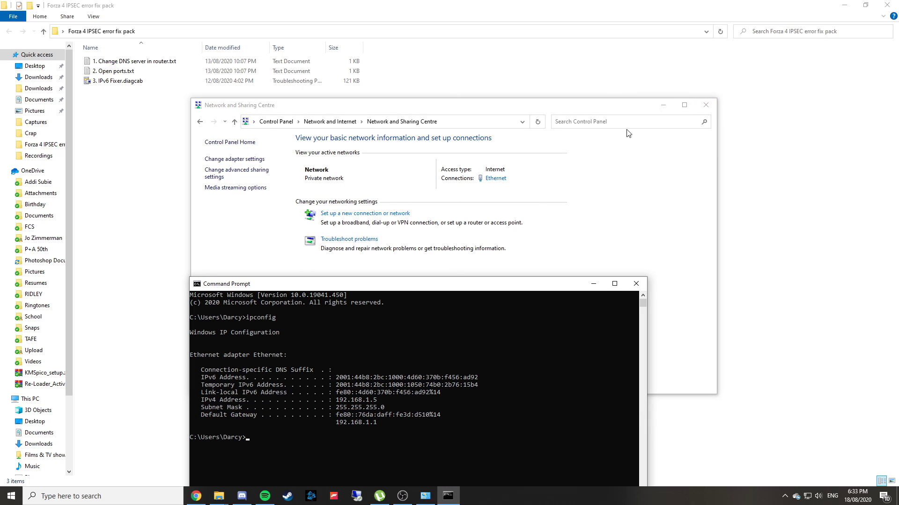
{"action": "left_click", "coordinate": [705, 103]}
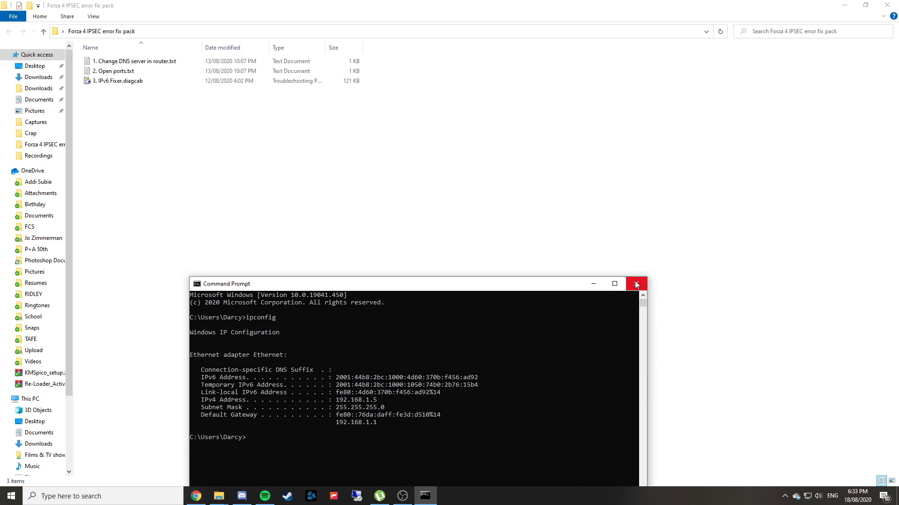
Browse to the copied gateway 192.168.1.1 in Chrome and log in with the admin password.
{"action": "left_click_drag", "start_coordinate": [531, 284], "coordinate": [522, 118]}
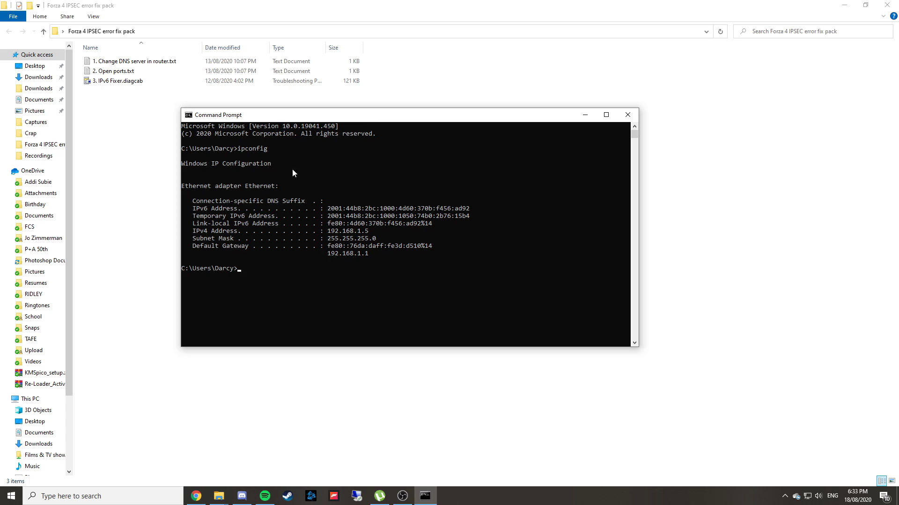
{"action": "left_click", "coordinate": [196, 497]}
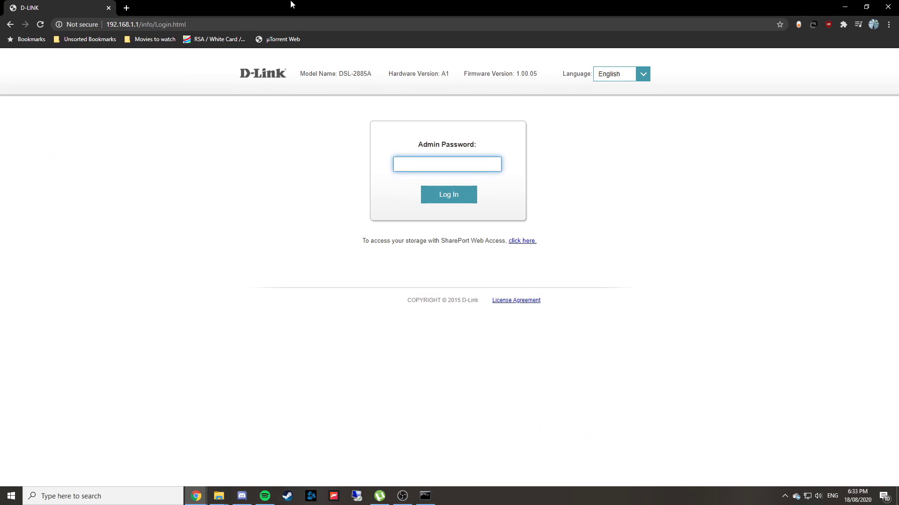
{"action": "left_click", "coordinate": [425, 496]}
{"action": "left_click_drag", "start_coordinate": [370, 253], "coordinate": [328, 253]}
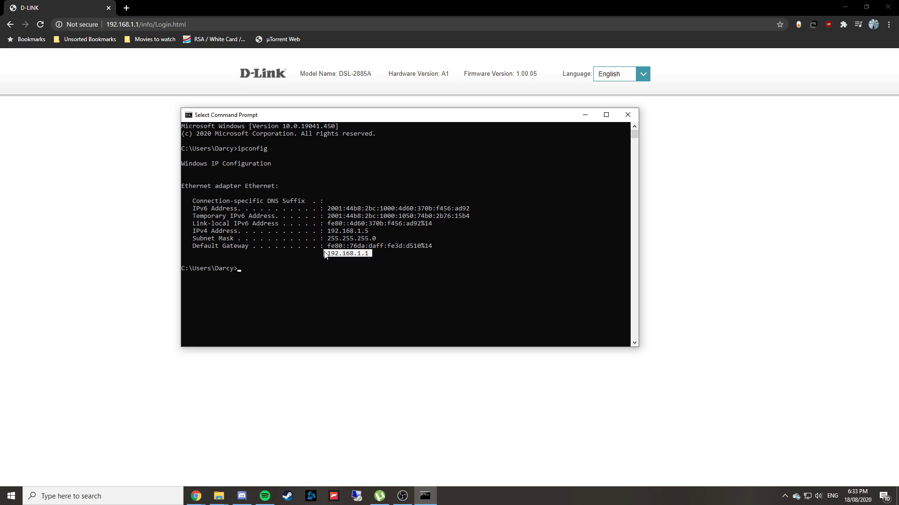
{"action": "right_click", "coordinate": [373, 260]}
{"action": "left_click", "coordinate": [205, 25]}
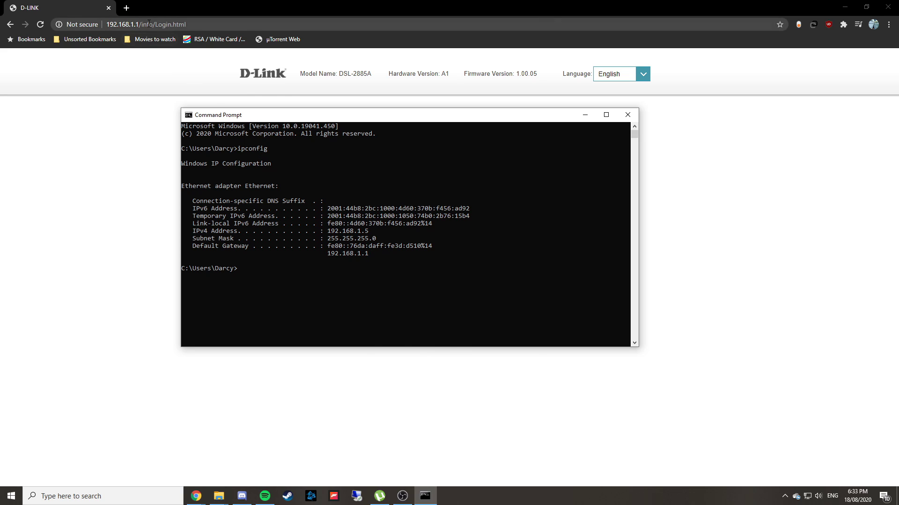
{"action": "key", "text": "ctrl+v"}
{"action": "key", "text": "Return"}
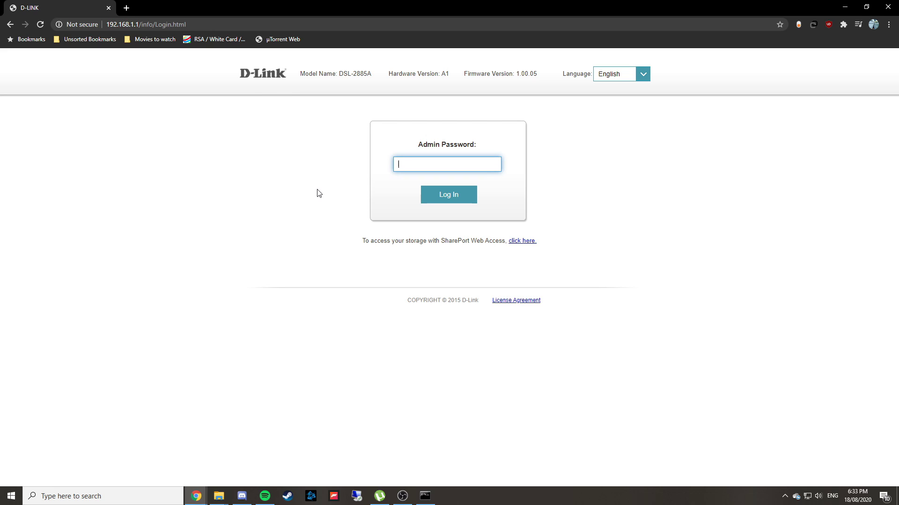
{"action": "type", "text": "**********"}
{"action": "key", "text": "Return"}
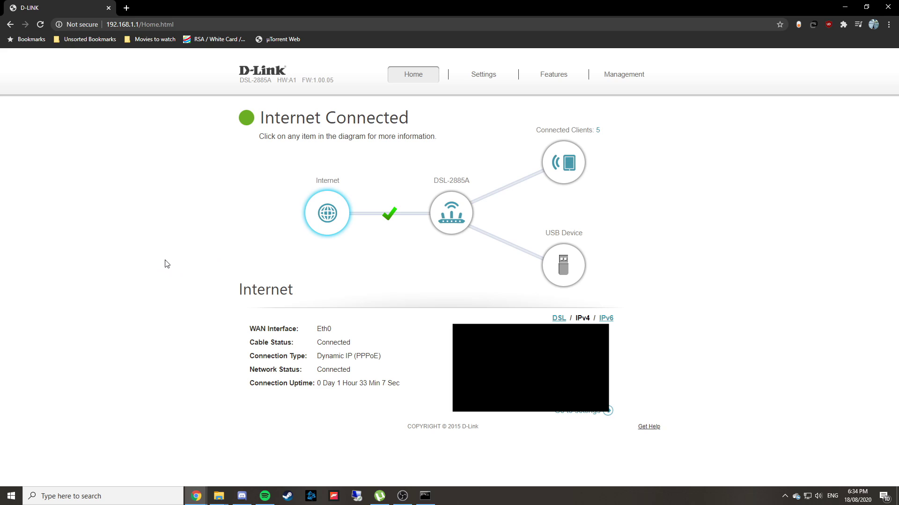
Open the router's Port Forwarding page from the Features menu.
{"action": "mouse_move", "coordinate": [555, 80]}
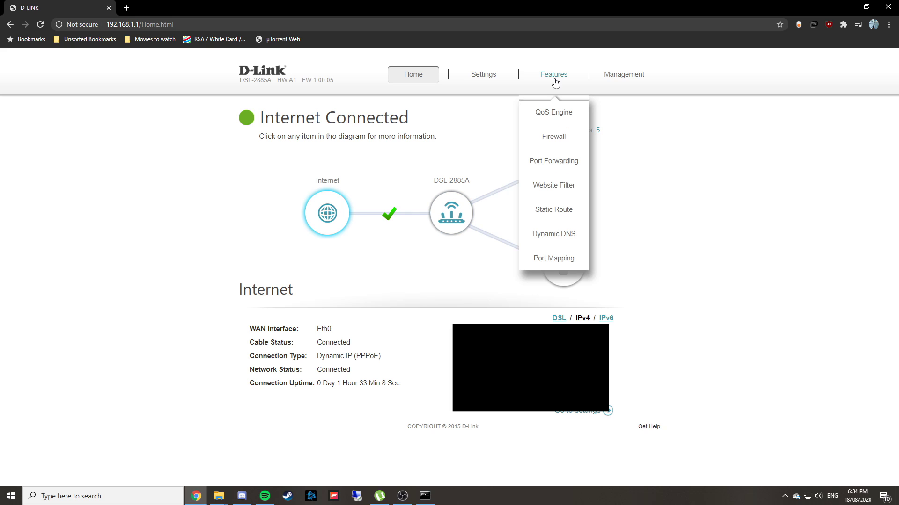
{"action": "left_click", "coordinate": [580, 161]}
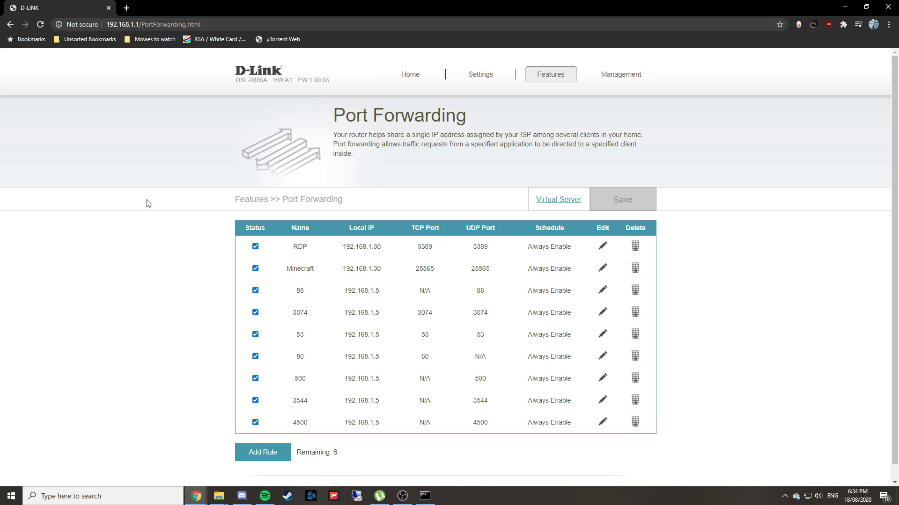
{"action": "scroll", "coordinate": [135, 200], "scroll_direction": "down", "scroll_amount": 1}
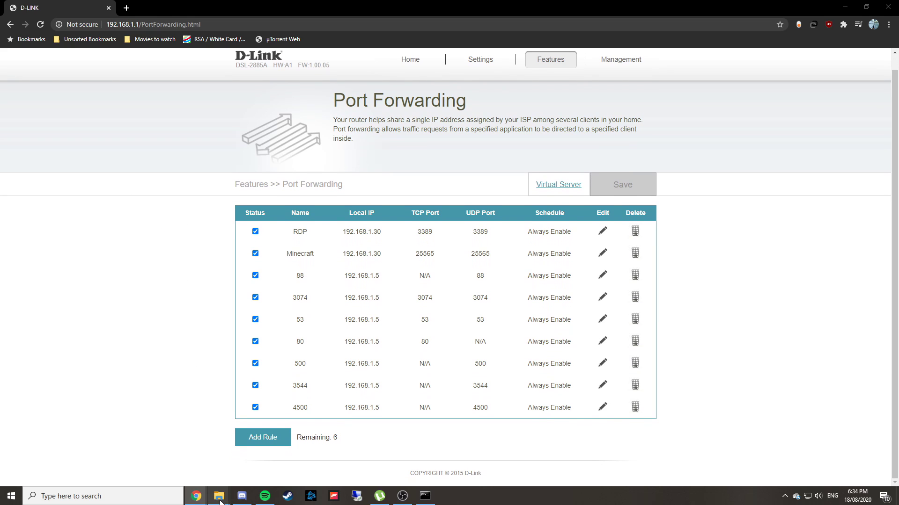
Open 2. Open ports.txt from the Forza fix pack folder and place it beside the router page.
{"action": "mouse_move", "coordinate": [218, 495]}
{"action": "left_click", "coordinate": [234, 476]}
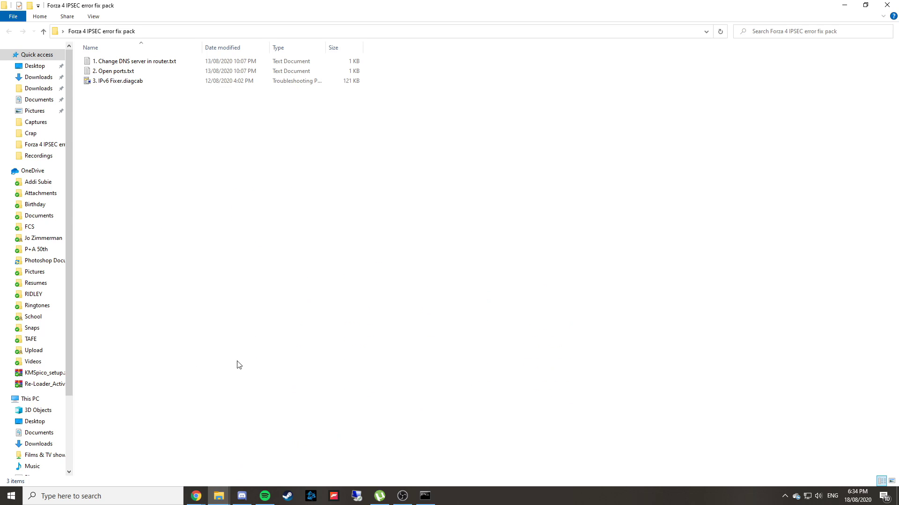
{"action": "double_click", "coordinate": [148, 74]}
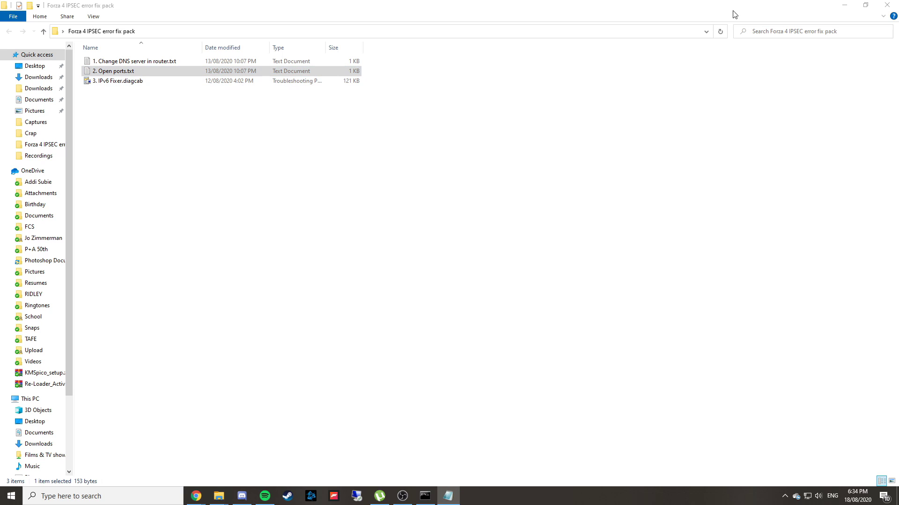
{"action": "left_click", "coordinate": [844, 6]}
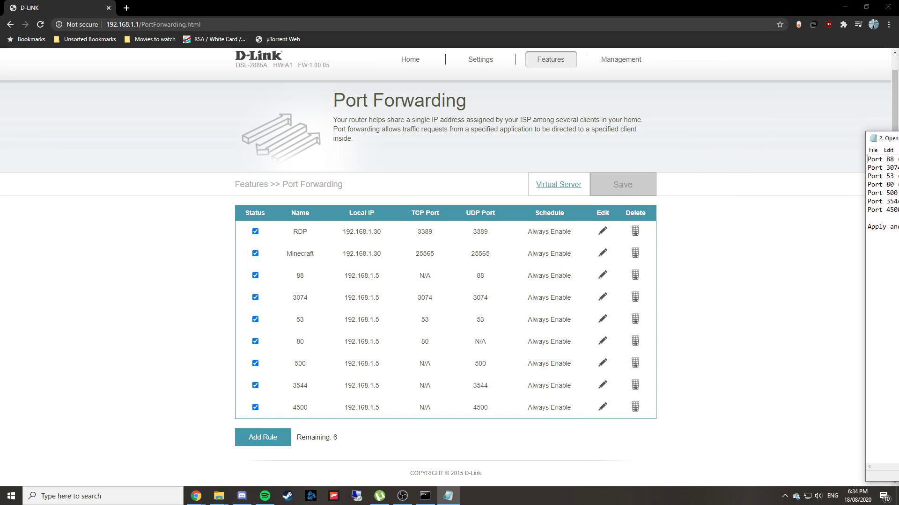
{"action": "left_click_drag", "start_coordinate": [894, 133], "coordinate": [719, 164]}
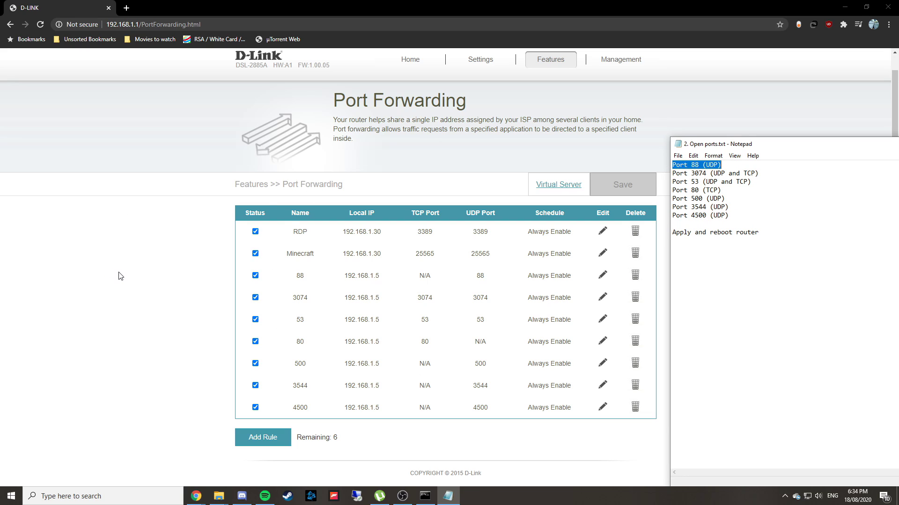
Add a new forwarding rule named 88 with local IP 192.168.1.5 copied from ipconfig.
{"action": "left_click", "coordinate": [261, 442]}
{"action": "left_click", "coordinate": [412, 139]}
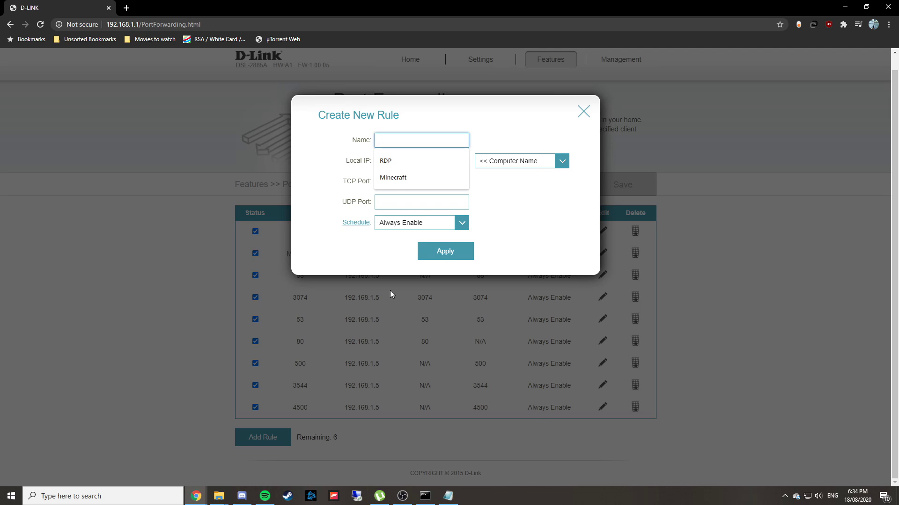
{"action": "type", "text": "88"}
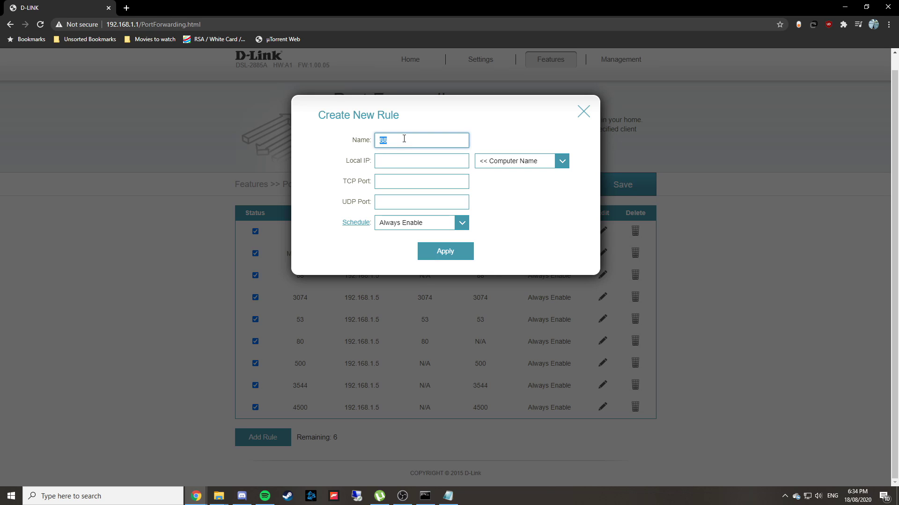
{"action": "left_click", "coordinate": [397, 158]}
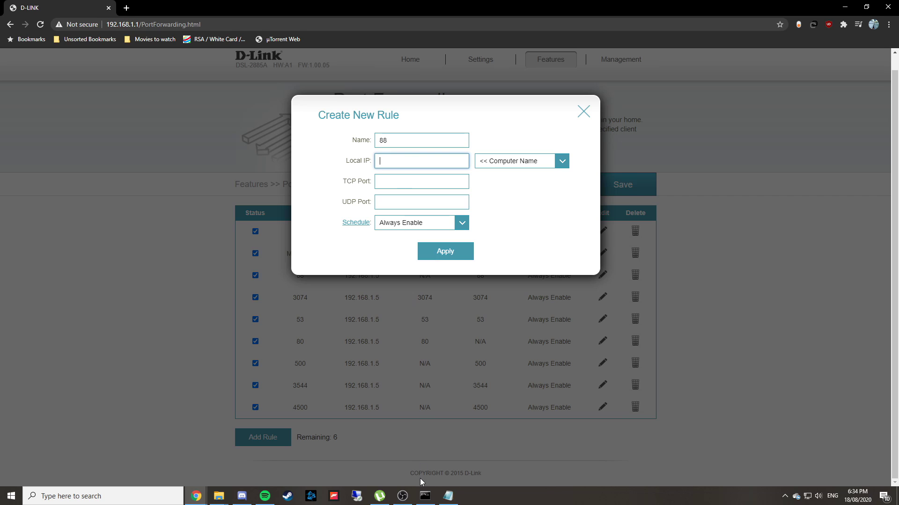
{"action": "left_click", "coordinate": [425, 495]}
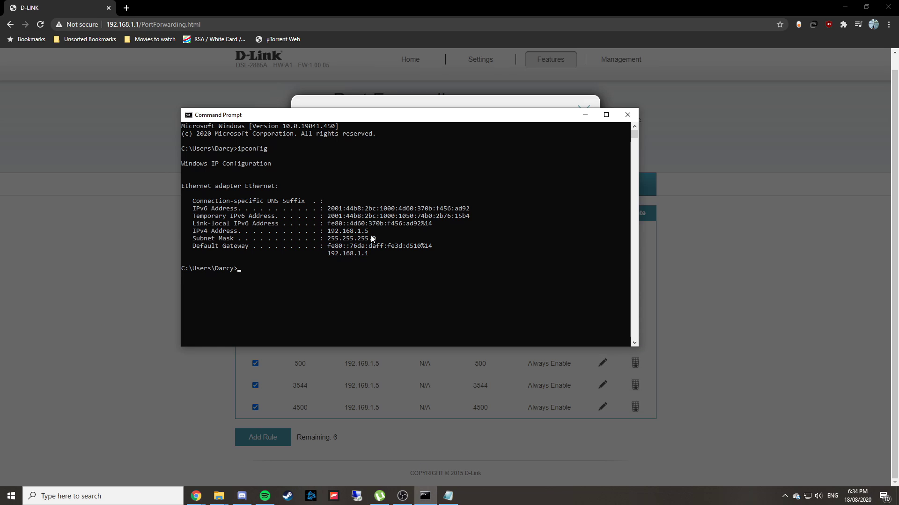
{"action": "left_click_drag", "start_coordinate": [372, 232], "coordinate": [330, 237]}
{"action": "key", "text": "ctrl+c"}
{"action": "left_click", "coordinate": [376, 102]}
{"action": "left_click", "coordinate": [407, 164]}
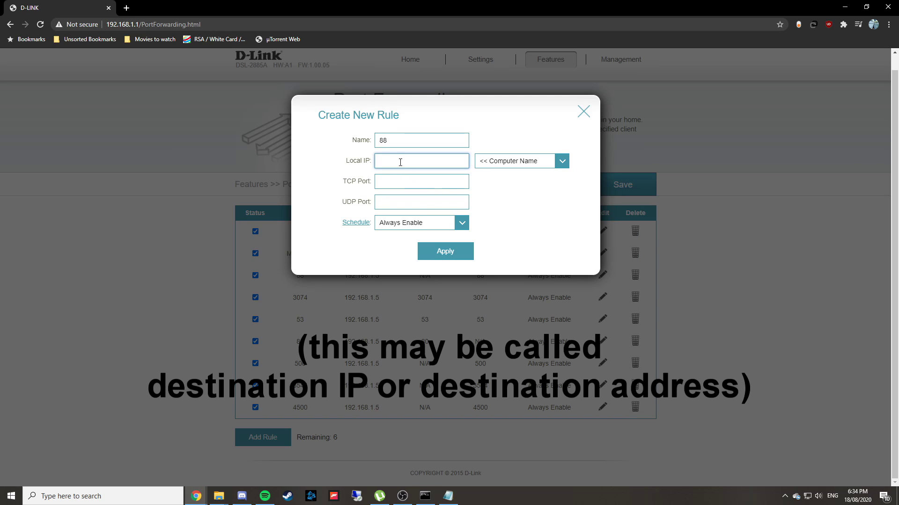
{"action": "key", "text": "ctrl+v"}
Check port 88's protocol in the port list, leaving the UDP port empty.
{"action": "left_click", "coordinate": [399, 183]}
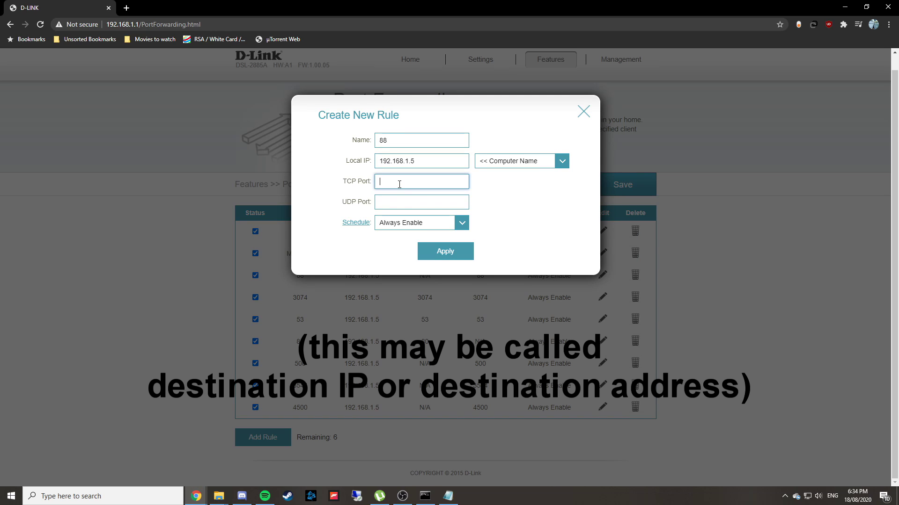
{"action": "left_click", "coordinate": [421, 202]}
{"action": "left_click", "coordinate": [448, 496]}
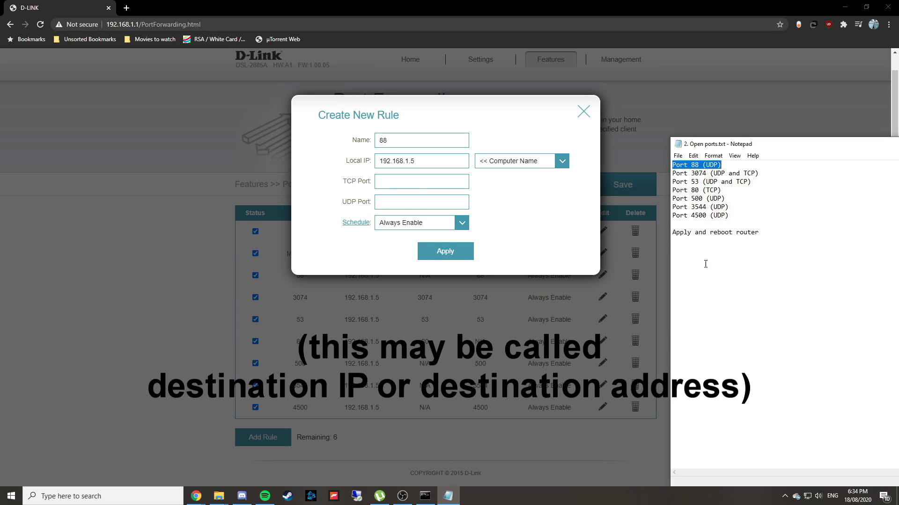
{"action": "left_click_drag", "start_coordinate": [722, 165], "coordinate": [710, 165]}
{"action": "left_click", "coordinate": [378, 200]}
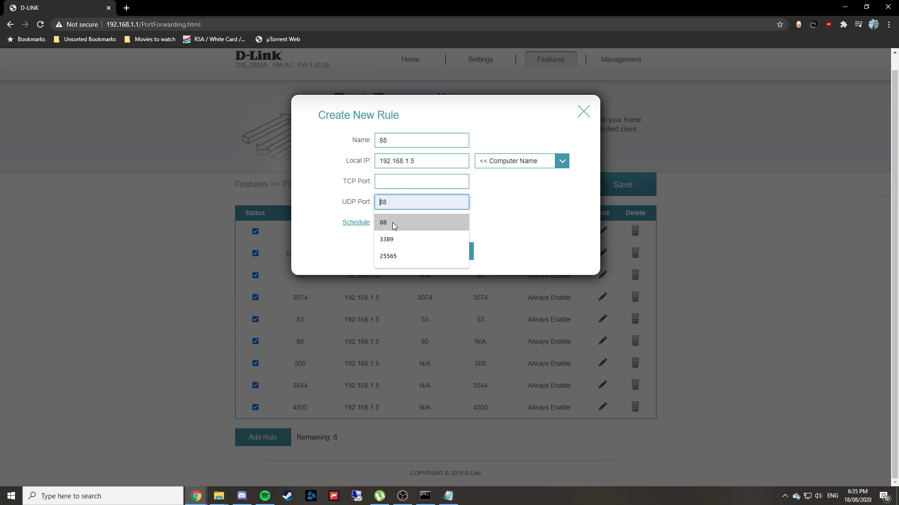
{"action": "left_click", "coordinate": [380, 182]}
Copy port 80 from the port list and rename the rule to 80.
{"action": "left_click", "coordinate": [448, 496]}
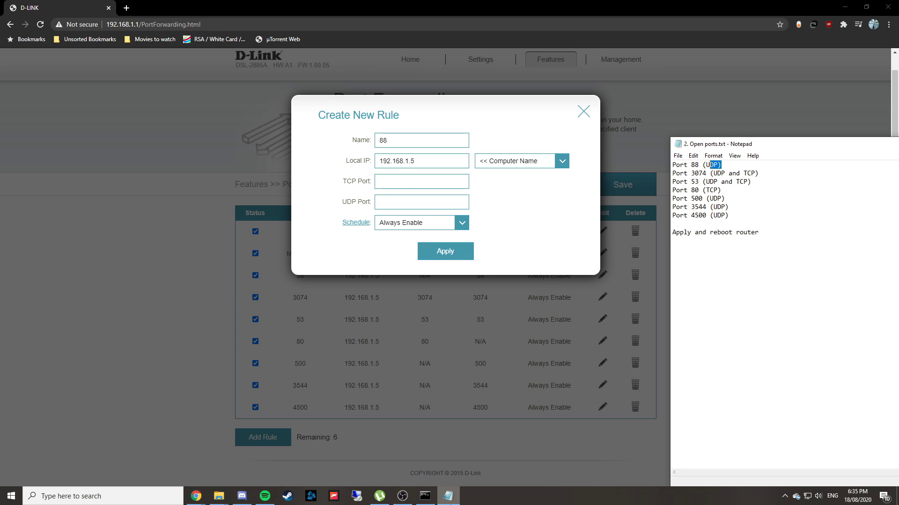
{"action": "left_click", "coordinate": [691, 190]}
{"action": "key", "text": "super"}
{"action": "left_click", "coordinate": [699, 194]}
{"action": "left_click_drag", "start_coordinate": [698, 190], "coordinate": [692, 190]}
{"action": "key", "text": "ctrl+c"}
{"action": "double_click", "coordinate": [400, 141]}
{"action": "key", "text": "ctrl+v"}
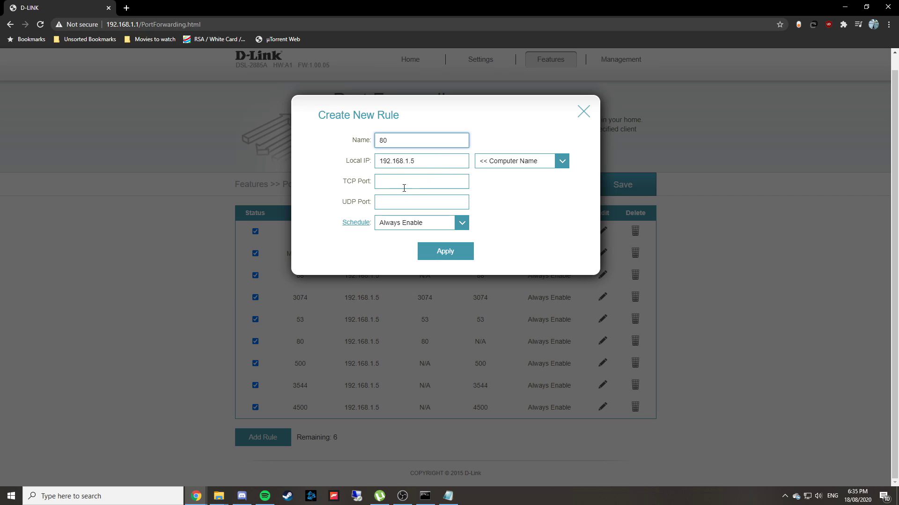
Copy port 80 from the port list into the rule's TCP Port field.
{"action": "left_click", "coordinate": [404, 188]}
{"action": "left_click", "coordinate": [425, 496]}
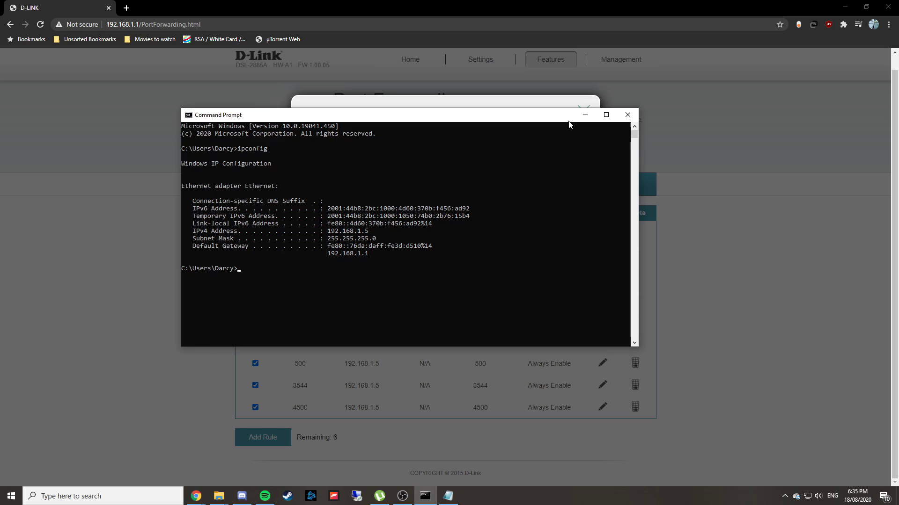
{"action": "left_click", "coordinate": [584, 115]}
{"action": "left_click", "coordinate": [448, 495]}
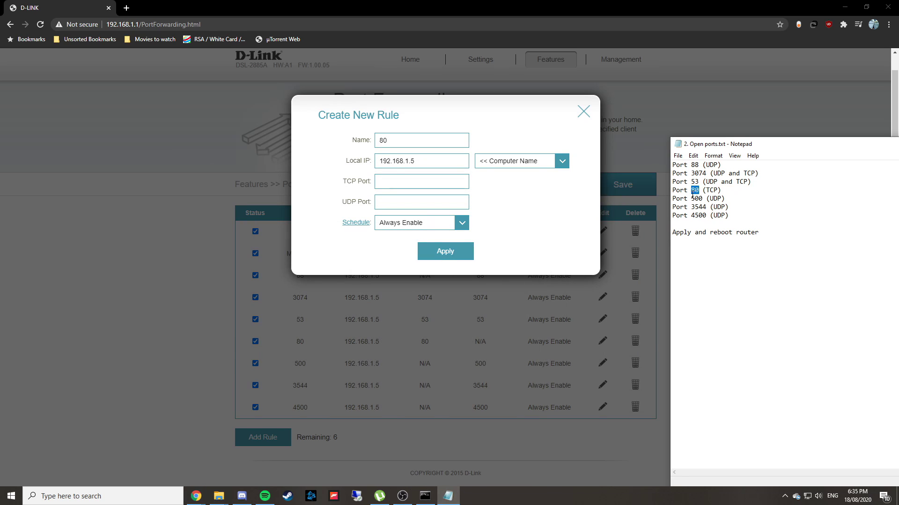
{"action": "left_click", "coordinate": [712, 190]}
{"action": "double_click", "coordinate": [698, 190]}
{"action": "key", "text": "ctrl+c"}
{"action": "left_click", "coordinate": [394, 185]}
{"action": "key", "text": "ctrl+v"}
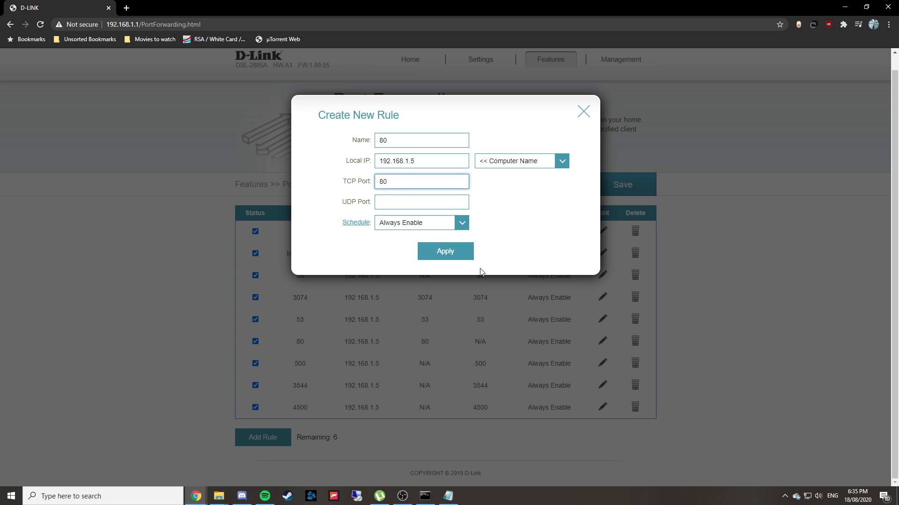
Check port 3074's note and move between port fields, triggering the 'occupied or invalid' error.
{"action": "left_click", "coordinate": [448, 496]}
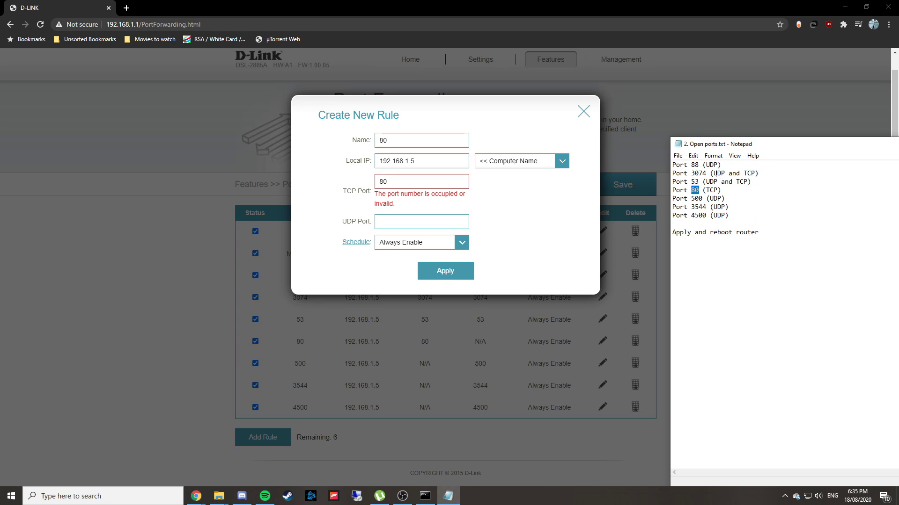
{"action": "left_click_drag", "start_coordinate": [716, 174], "coordinate": [755, 173]}
{"action": "left_click", "coordinate": [401, 222]}
{"action": "left_click", "coordinate": [406, 184]}
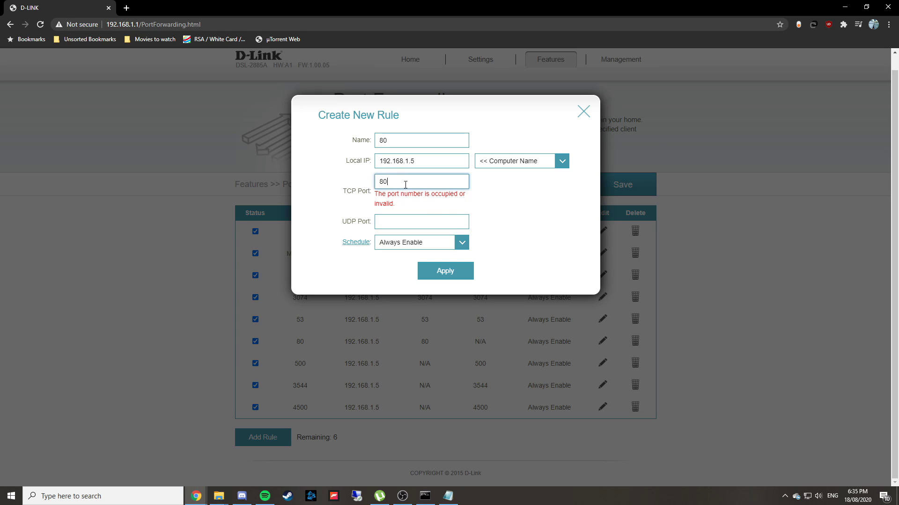
{"action": "left_click", "coordinate": [433, 219]}
{"action": "left_click", "coordinate": [517, 208]}
{"action": "left_click", "coordinate": [422, 175]}
{"action": "left_click", "coordinate": [413, 224]}
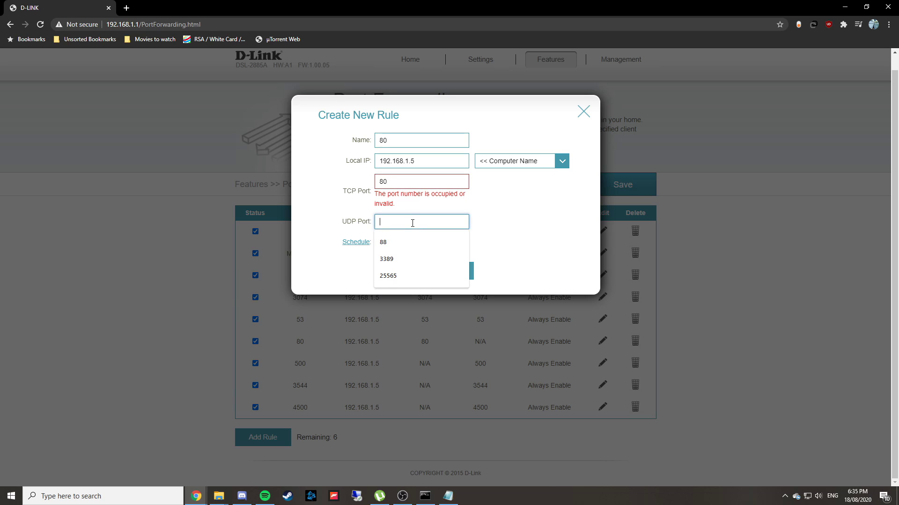
{"action": "left_click", "coordinate": [412, 181]}
{"action": "left_click", "coordinate": [548, 215]}
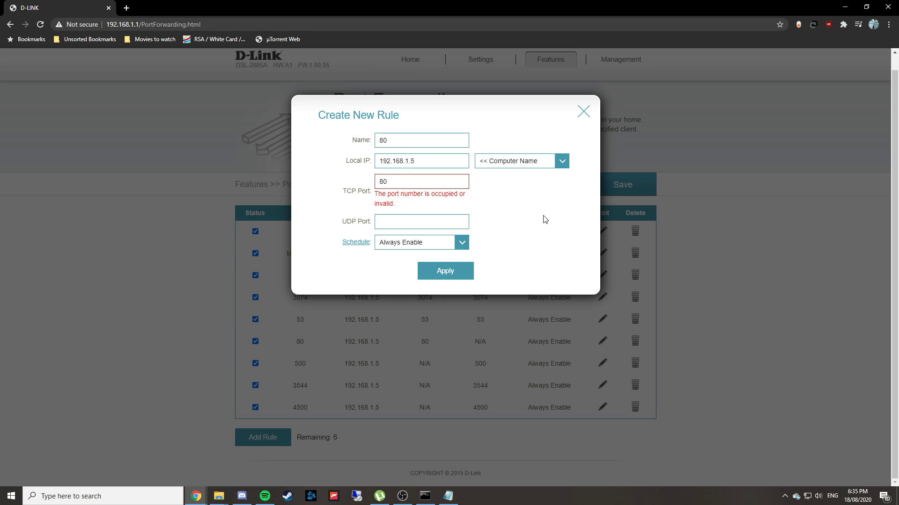
Discard the new rule, save the nine forwarding rules, and open the System Admin > System page.
{"action": "left_click", "coordinate": [585, 114]}
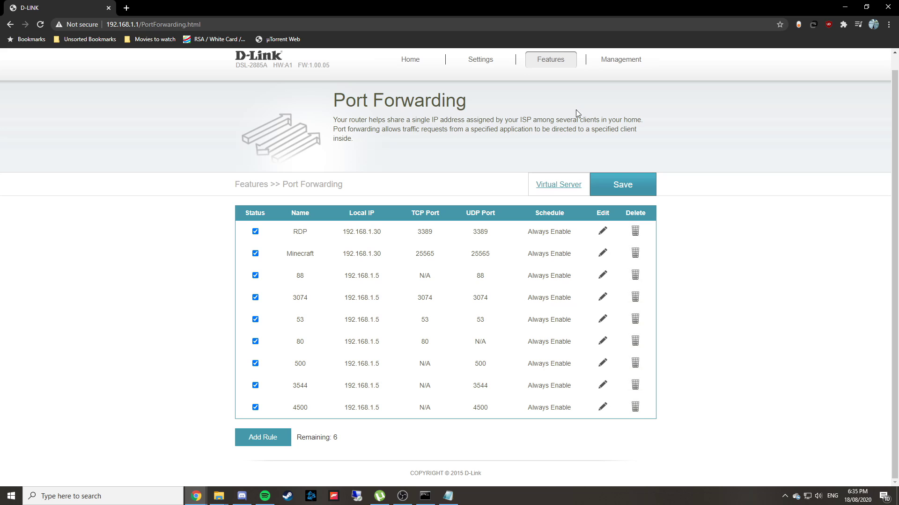
{"action": "left_click", "coordinate": [616, 186]}
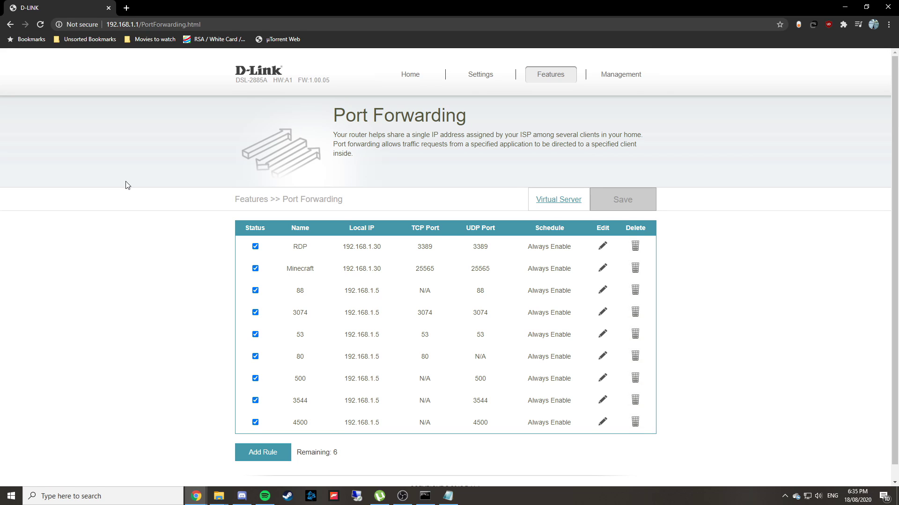
{"action": "mouse_move", "coordinate": [625, 74]}
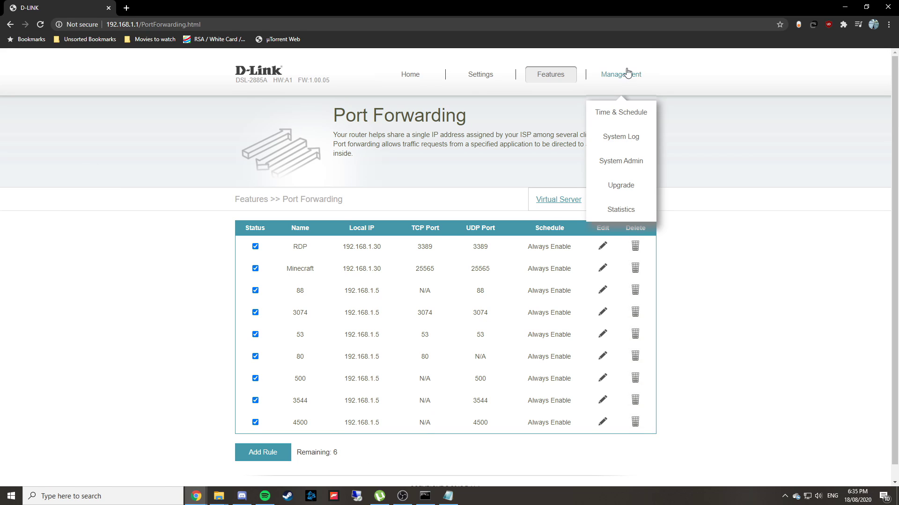
{"action": "left_click", "coordinate": [618, 169]}
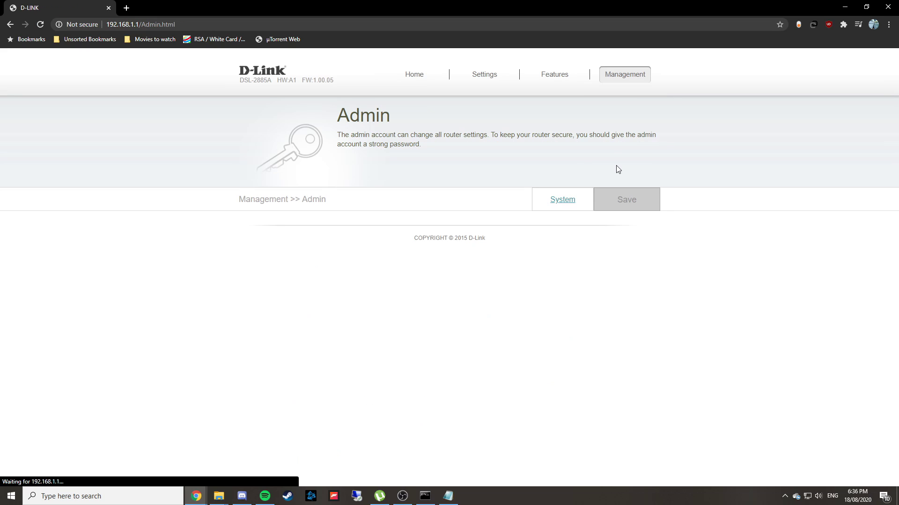
{"action": "left_click", "coordinate": [566, 199]}
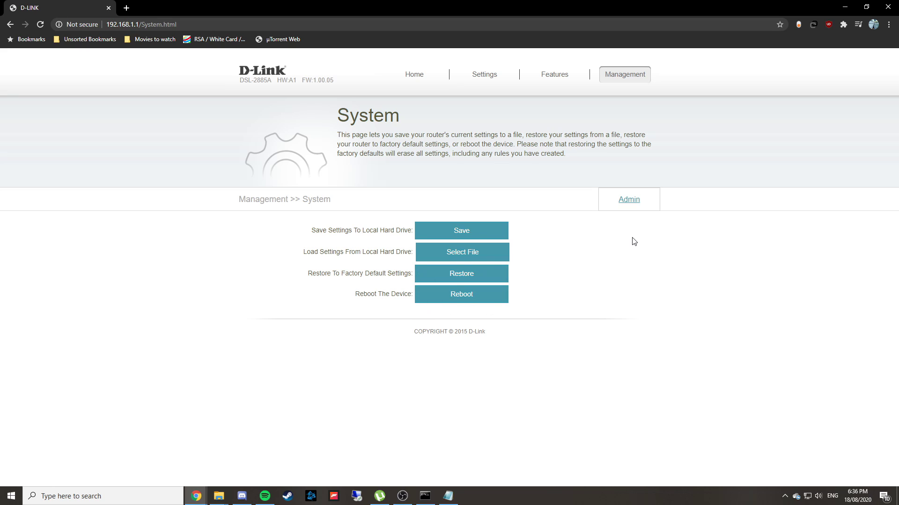
Close the browser and launch 3. IPv6 Fixer.diagcab from the Forza 4 IPSEC error fix pack folder.
{"action": "left_click", "coordinate": [888, 7]}
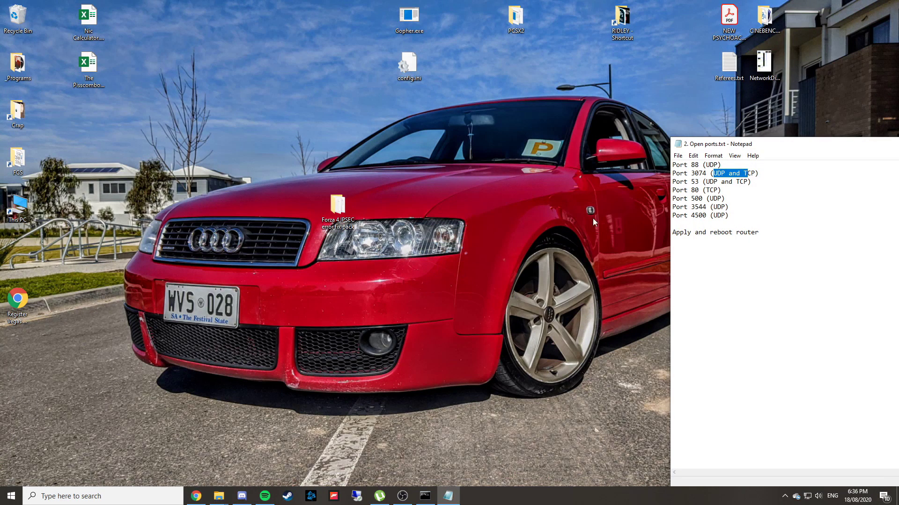
{"action": "left_click", "coordinate": [218, 496]}
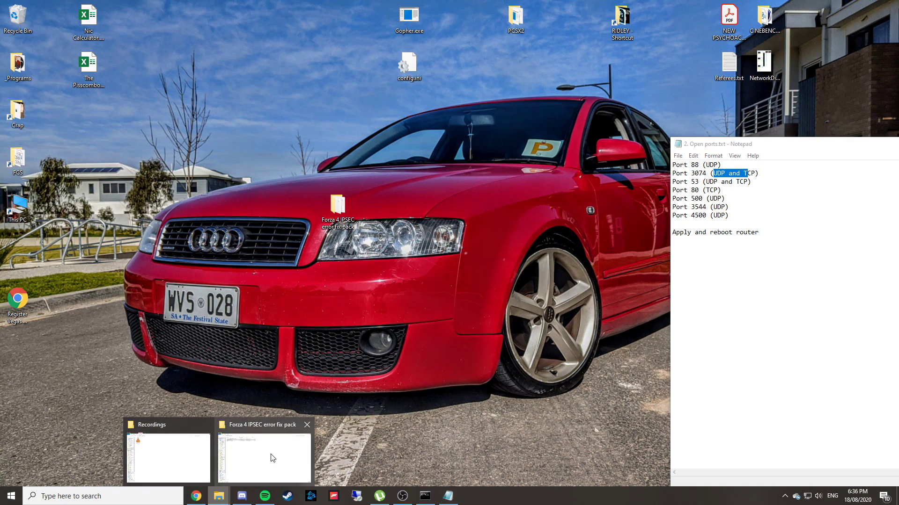
{"action": "left_click", "coordinate": [257, 447]}
{"action": "left_click", "coordinate": [413, 311]}
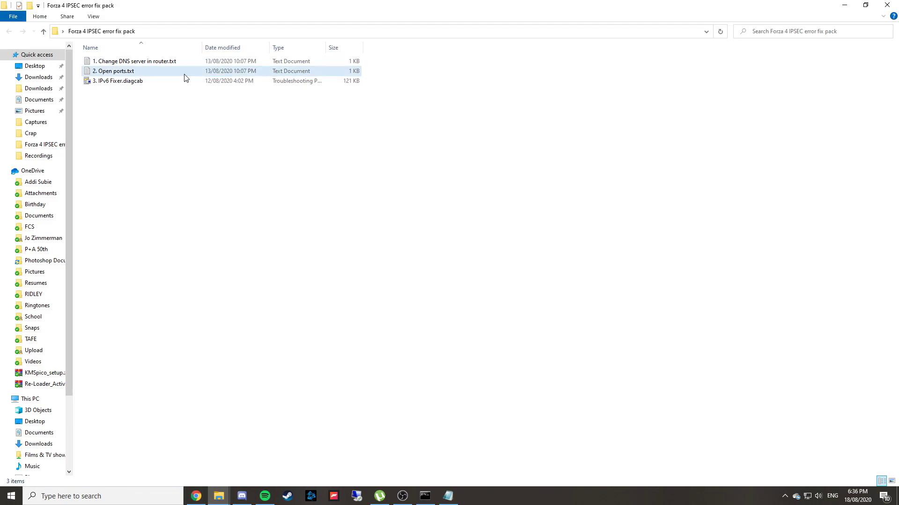
{"action": "double_click", "coordinate": [122, 81]}
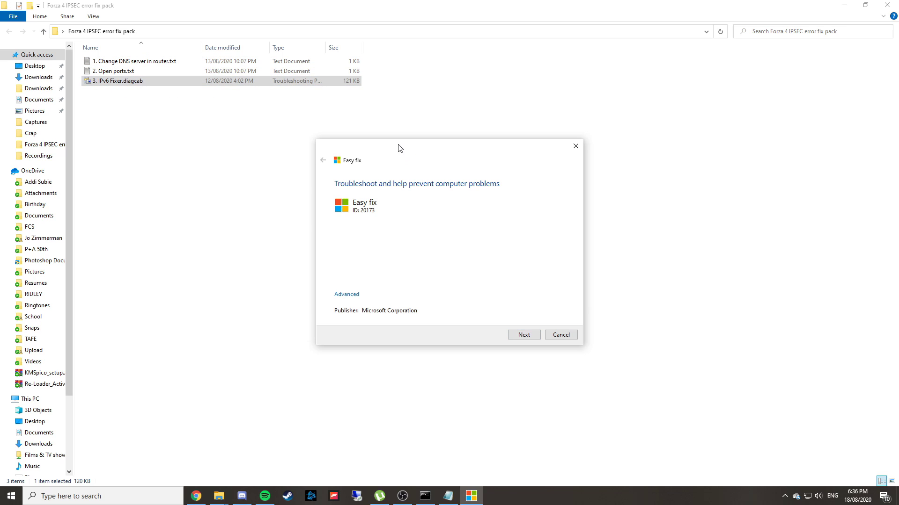
{"action": "left_click_drag", "start_coordinate": [399, 148], "coordinate": [457, 145]}
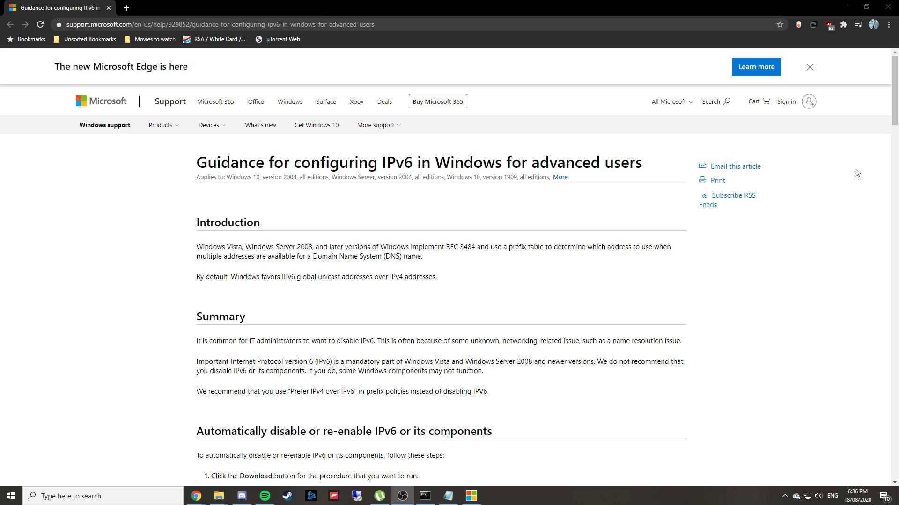
Scroll to the downloads and highlight 'Prefer IPv6 over IPv4 in prefix policies', then minimize Chrome.
{"action": "scroll", "coordinate": [201, 210], "scroll_direction": "down", "scroll_amount": 4}
{"action": "scroll", "coordinate": [199, 181], "scroll_direction": "down", "scroll_amount": 3}
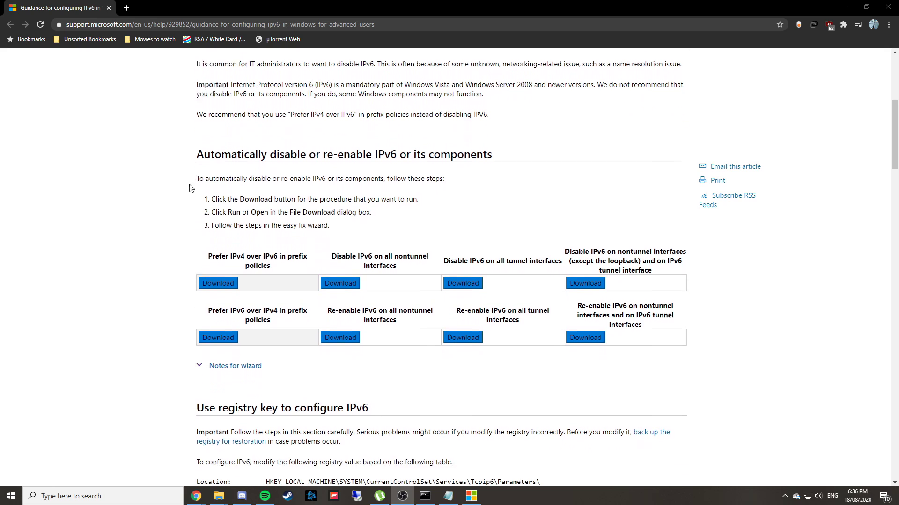
{"action": "left_click_drag", "start_coordinate": [207, 264], "coordinate": [275, 278]}
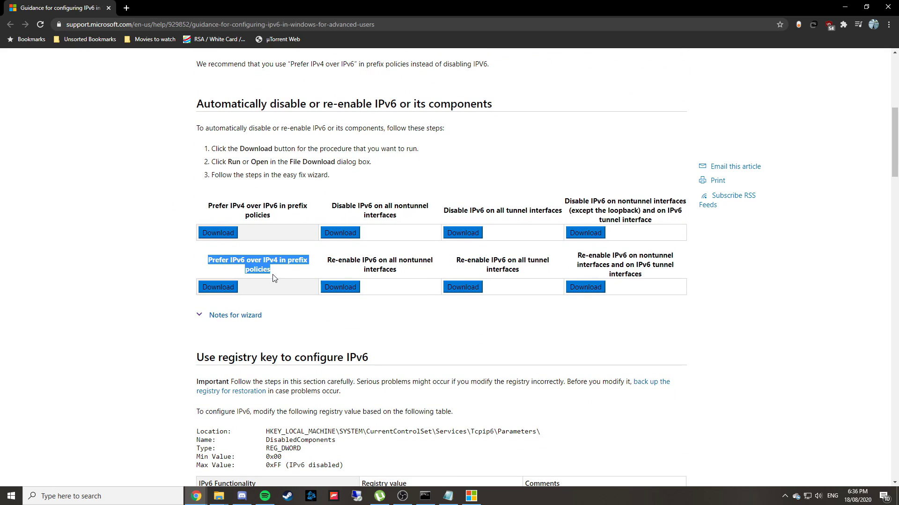
{"action": "left_click_drag", "start_coordinate": [206, 261], "coordinate": [245, 261]}
{"action": "left_click", "coordinate": [284, 270]}
{"action": "left_click", "coordinate": [213, 256]}
{"action": "left_click", "coordinate": [214, 258]}
{"action": "left_click", "coordinate": [274, 293]}
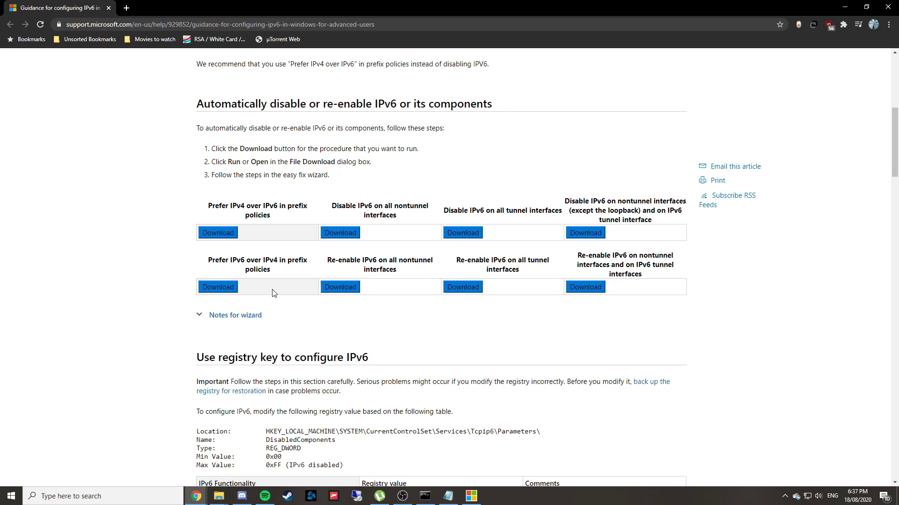
{"action": "left_click", "coordinate": [845, 6]}
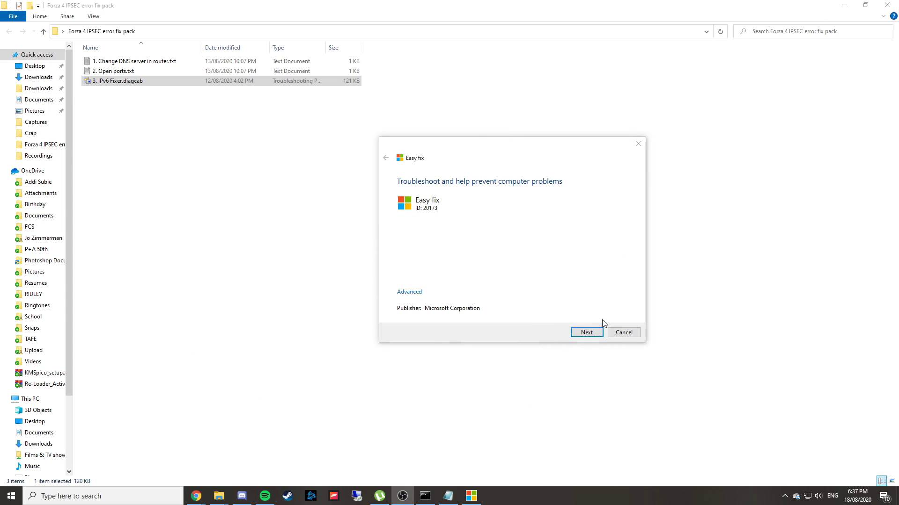
Relaunch 3. IPv6 Fixer.diagcab, apply the fix past the restart notice, then close the finished troubleshooter.
{"action": "left_click", "coordinate": [624, 333]}
{"action": "double_click", "coordinate": [120, 82]}
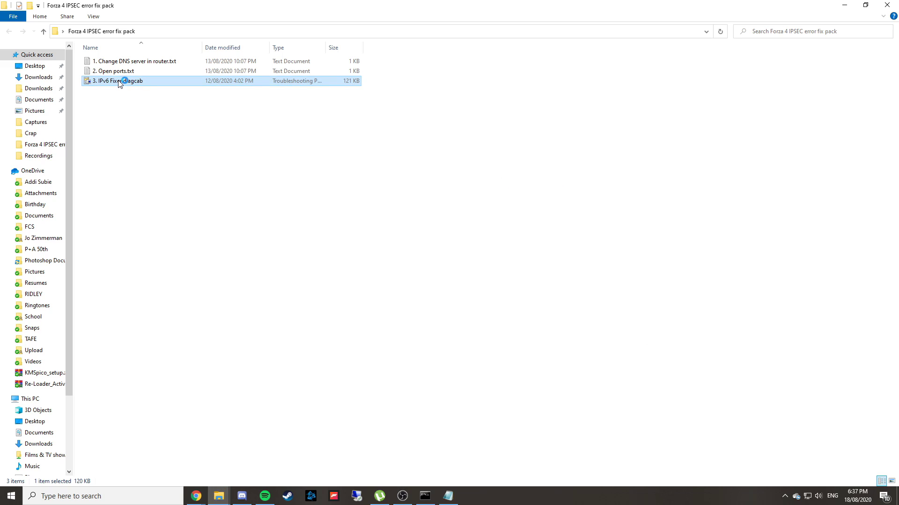
{"action": "left_click", "coordinate": [522, 334]}
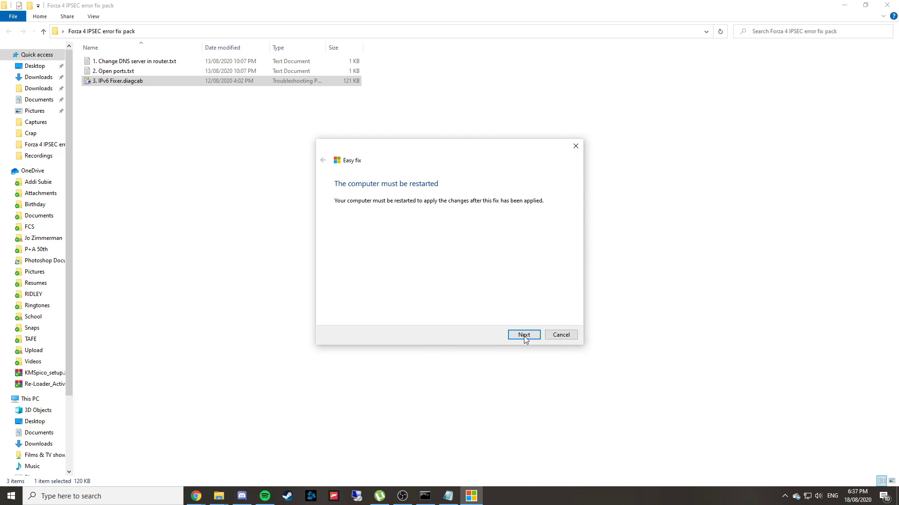
{"action": "left_click", "coordinate": [524, 336]}
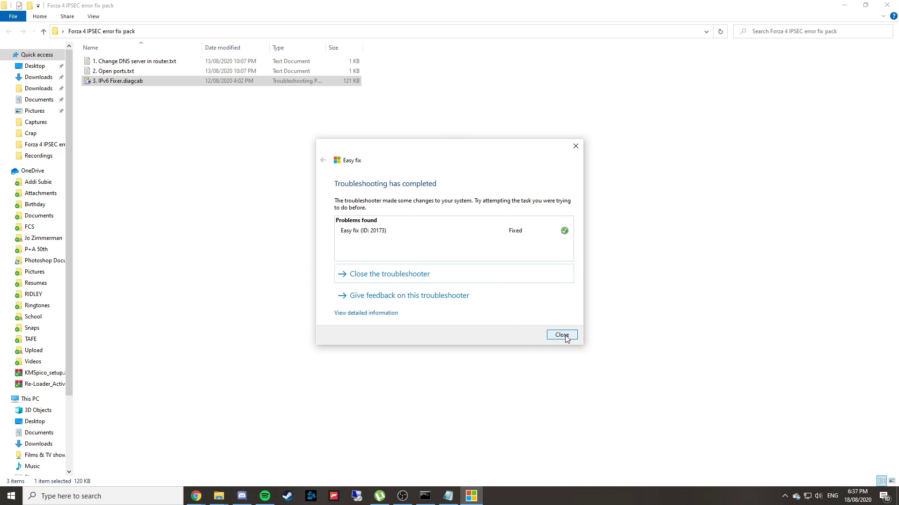
{"action": "left_click", "coordinate": [562, 335]}
{"action": "left_click", "coordinate": [274, 183]}
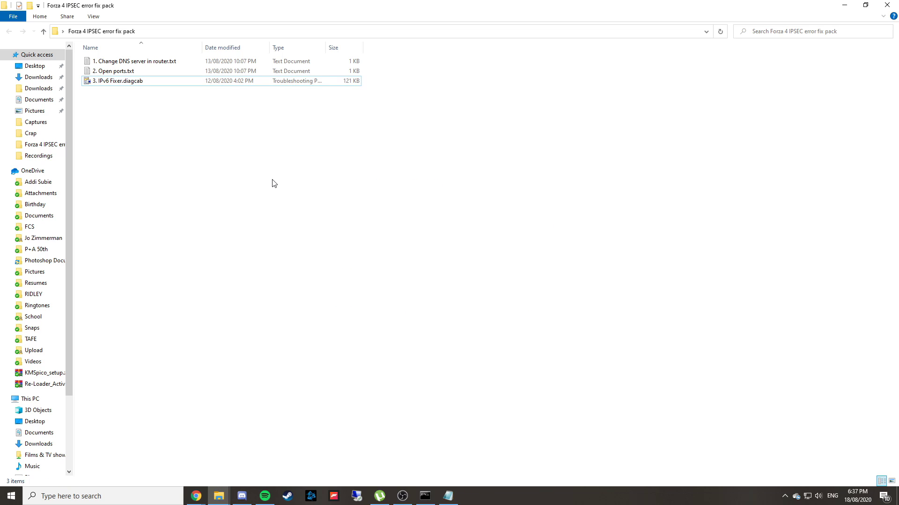